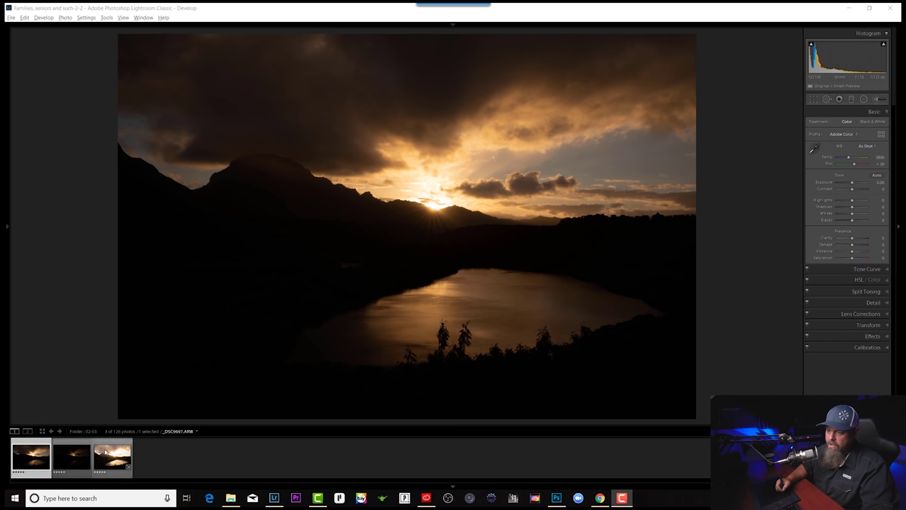
- Switch to another bracketed exposure and reset its Exposure back to 0
click(81, 464)
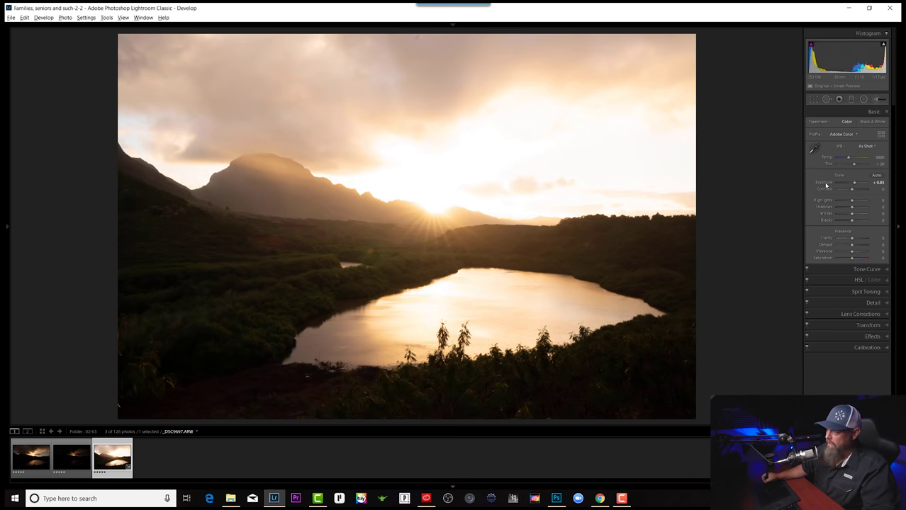
double_click(826, 183)
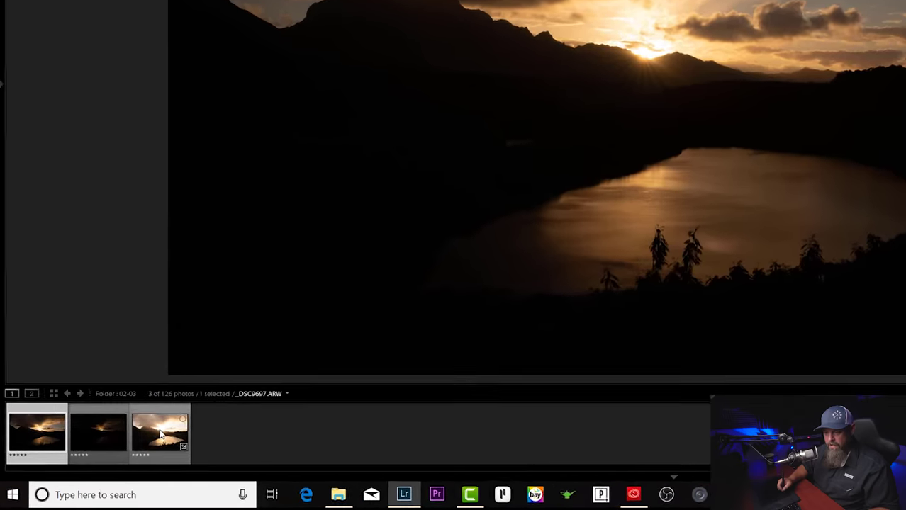
- Select all three bracketed exposures and bring up their Photo Merge options for an HDR merge
shift+click(117, 461)
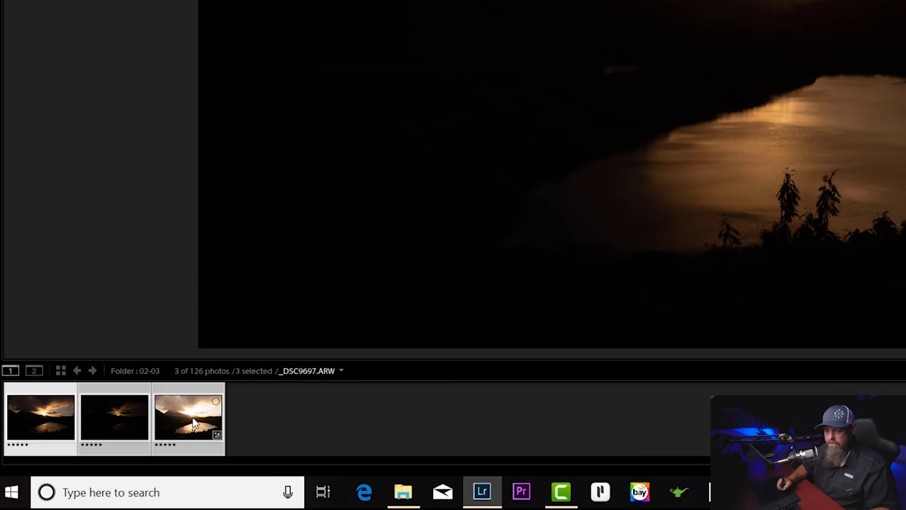
right_click(192, 417)
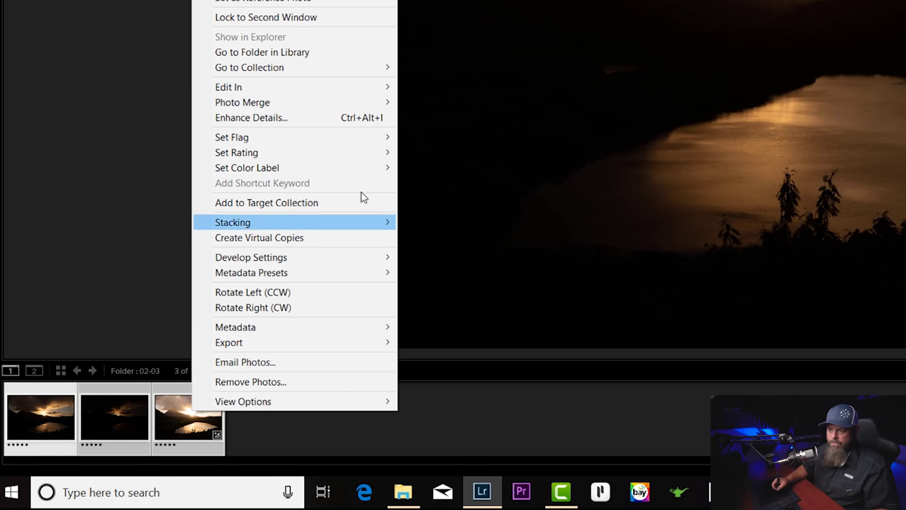
mouse_move(329, 105)
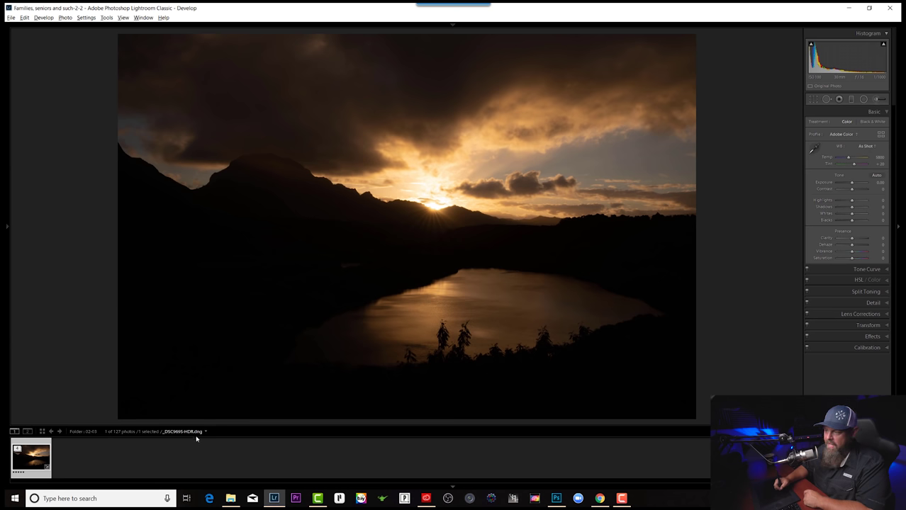
drag(854, 183, 851, 184)
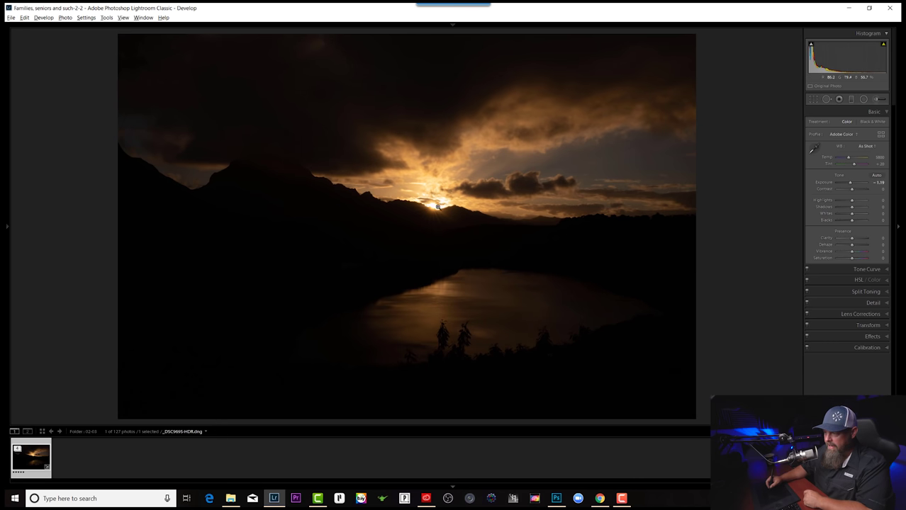
drag(853, 184, 859, 184)
click(309, 284)
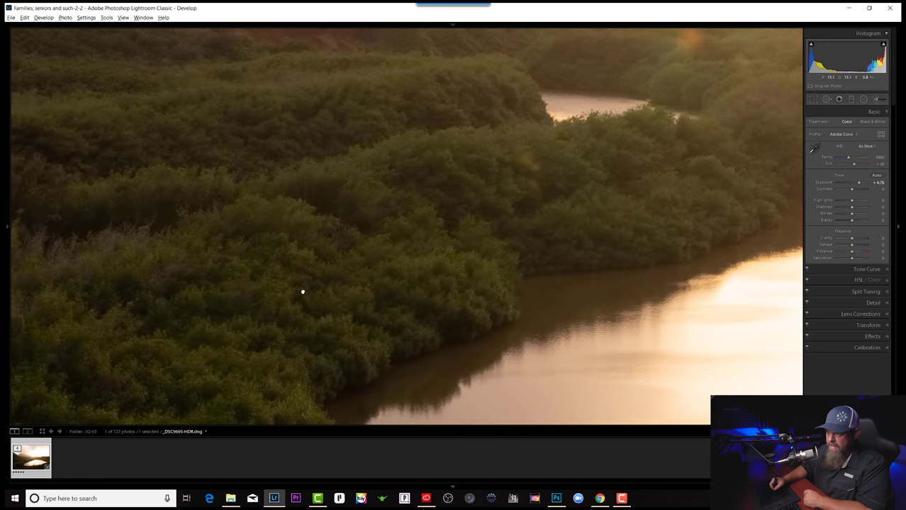
drag(302, 291, 448, 246)
drag(346, 289, 385, 181)
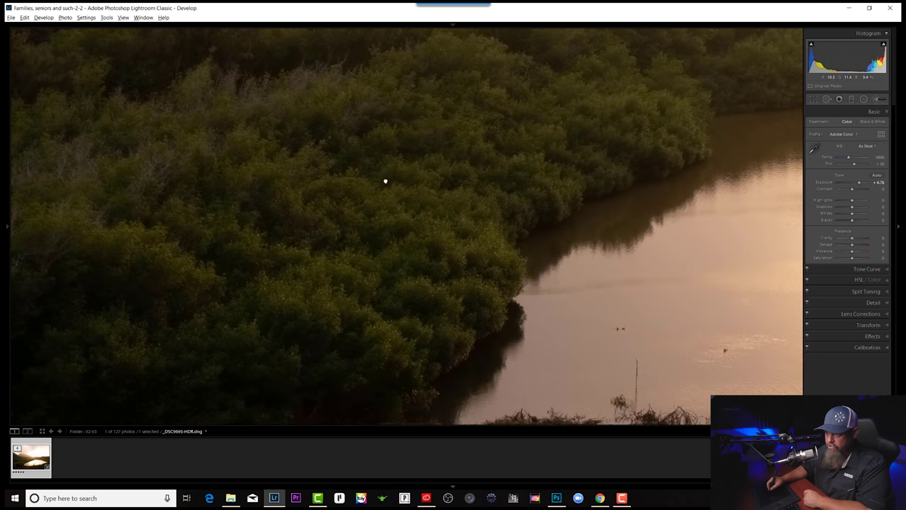
click(411, 217)
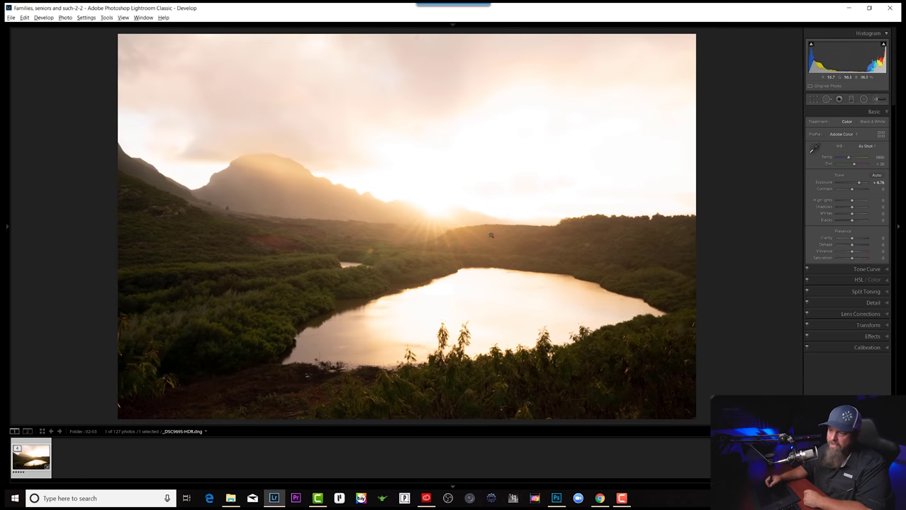
double_click(824, 184)
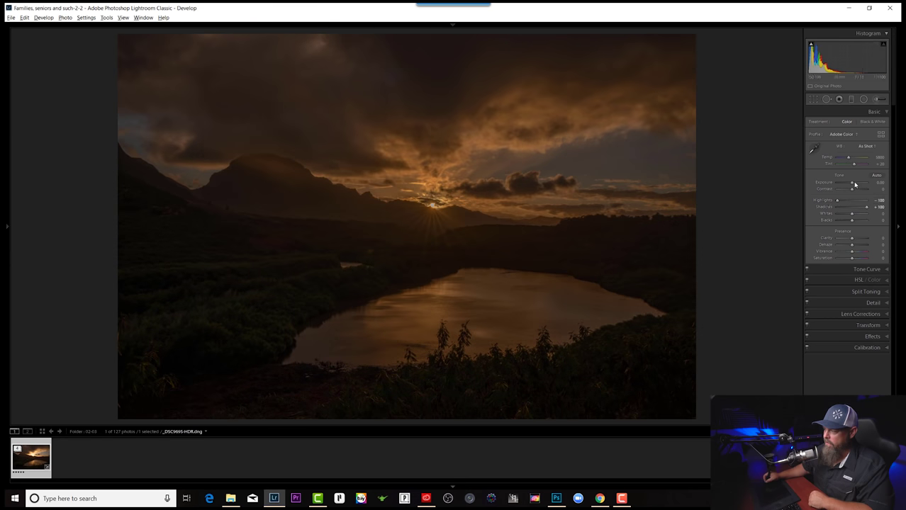
- Raise the HDR's Exposure to about +1.67 in the Basic panel
drag(859, 183, 873, 182)
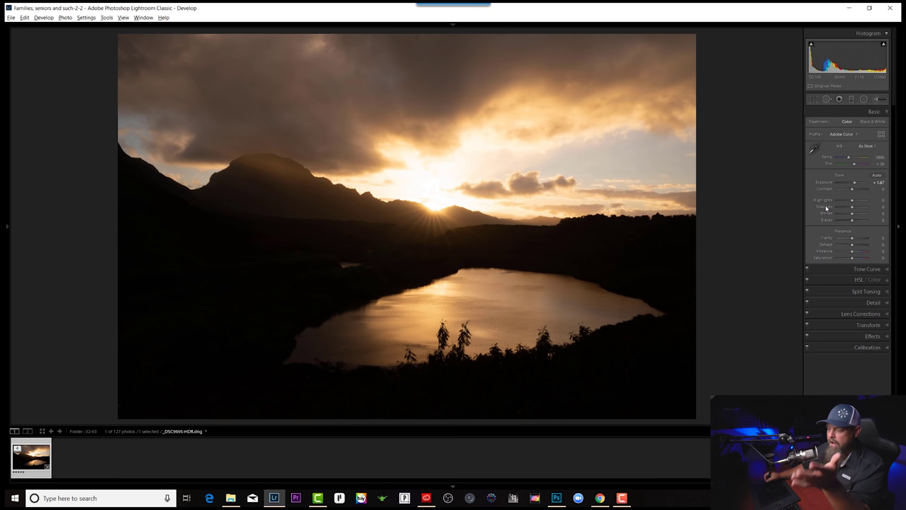
- Reset Exposure, Shadows, Blacks and Highlights to zero in the Basic panel
double_click(827, 183)
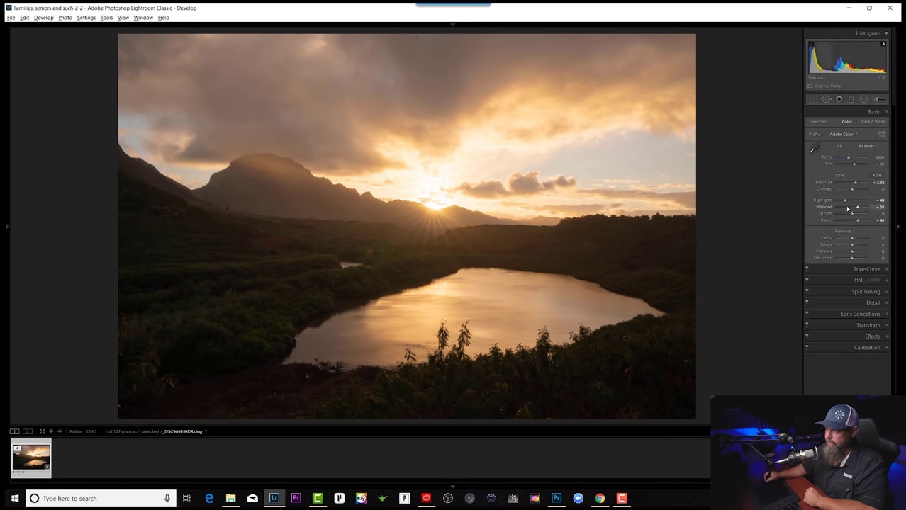
double_click(828, 206)
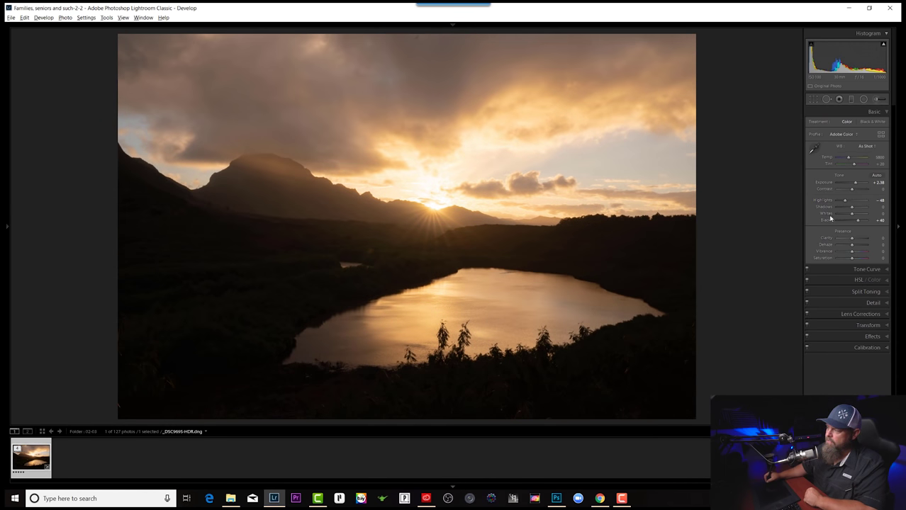
double_click(828, 221)
double_click(827, 201)
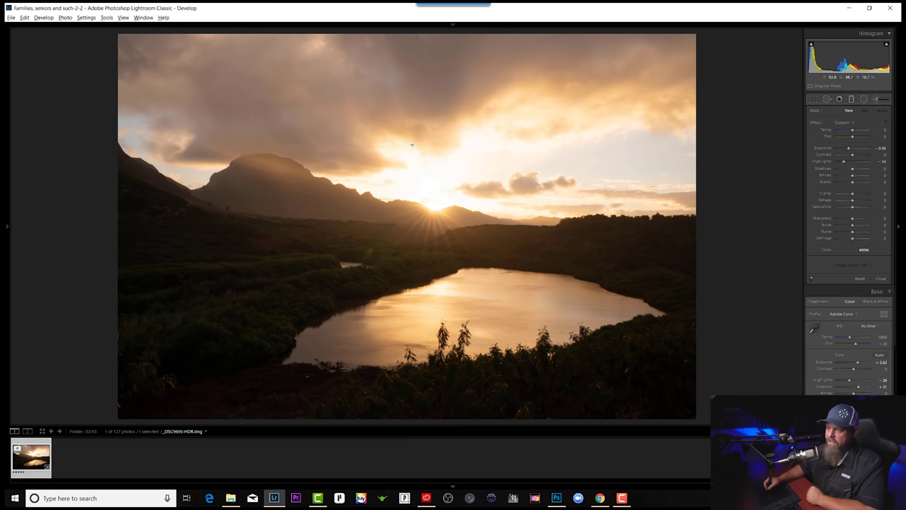
- Draw a sky-darkening gradient down to the mountain line, nudge it, and reselect it for editing
drag(410, 122, 411, 270)
drag(411, 197, 411, 202)
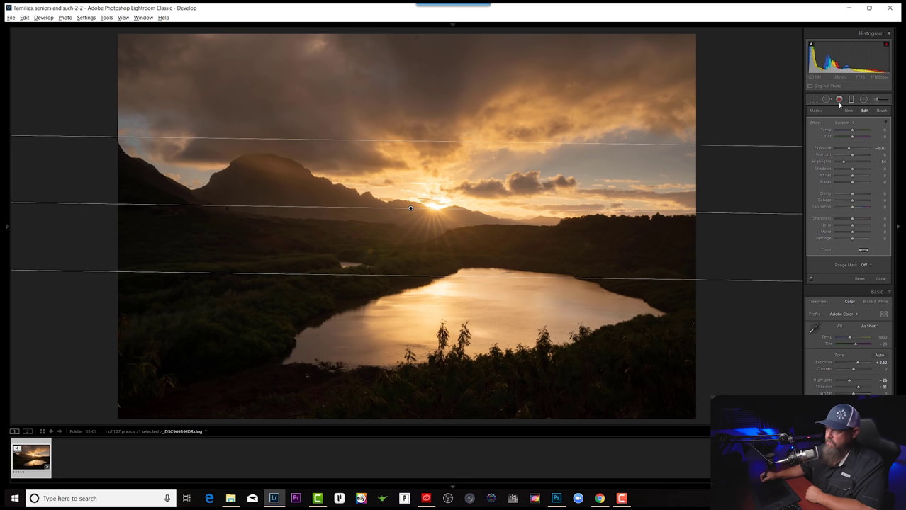
click(854, 100)
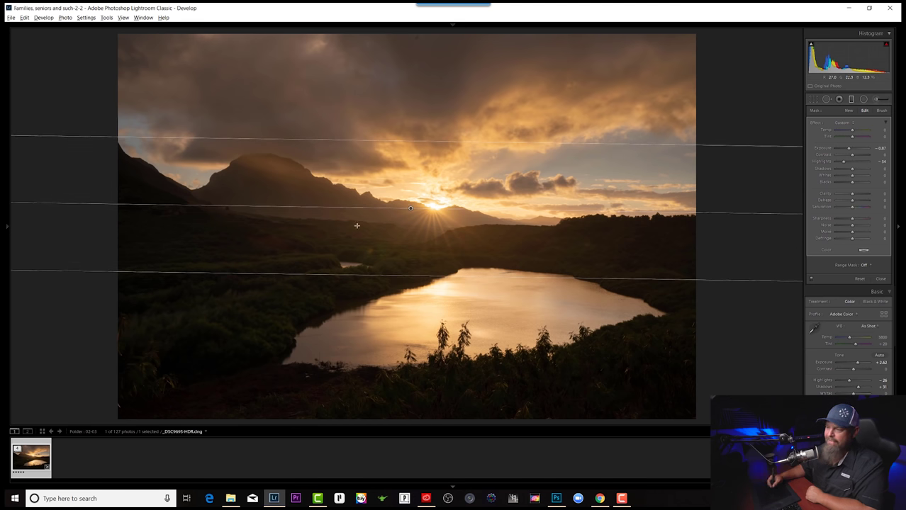
- Add a second gradient rising from the lake, raise its Shadows, and stretch its top edge higher
key(m)
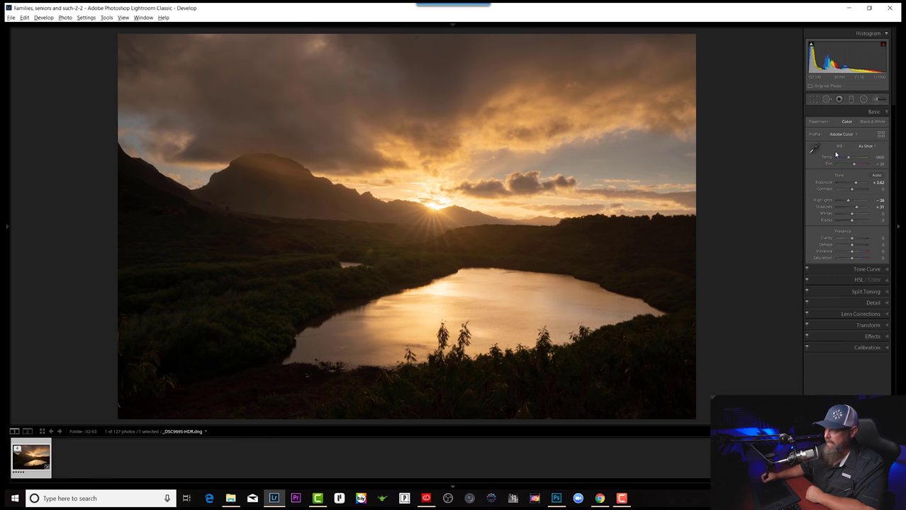
key(m)
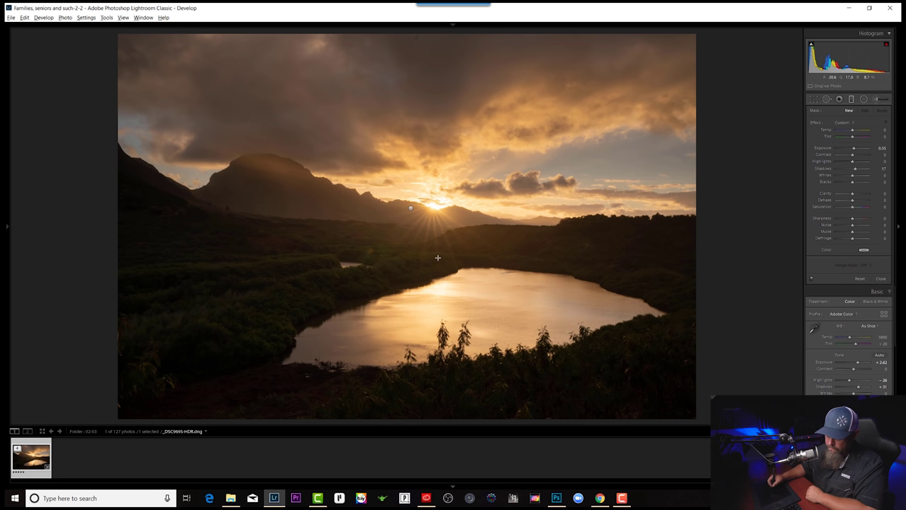
drag(428, 287, 431, 145)
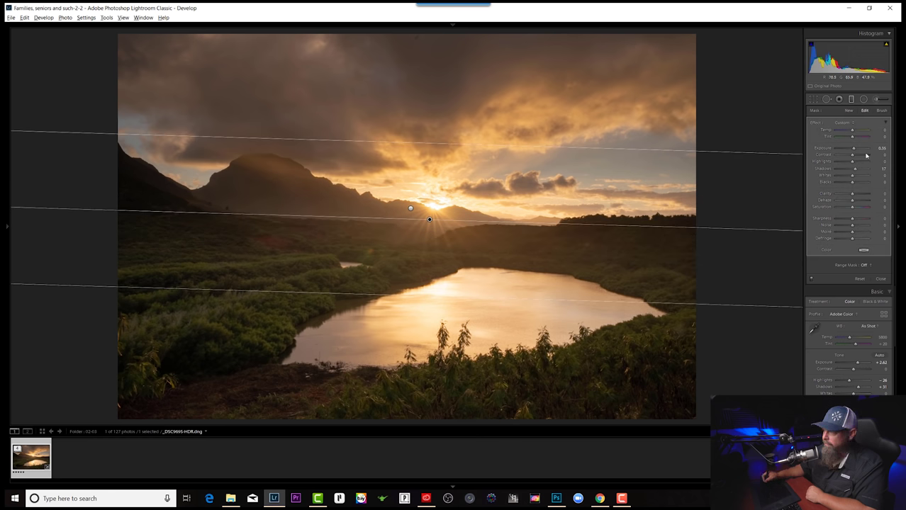
drag(856, 168, 854, 150)
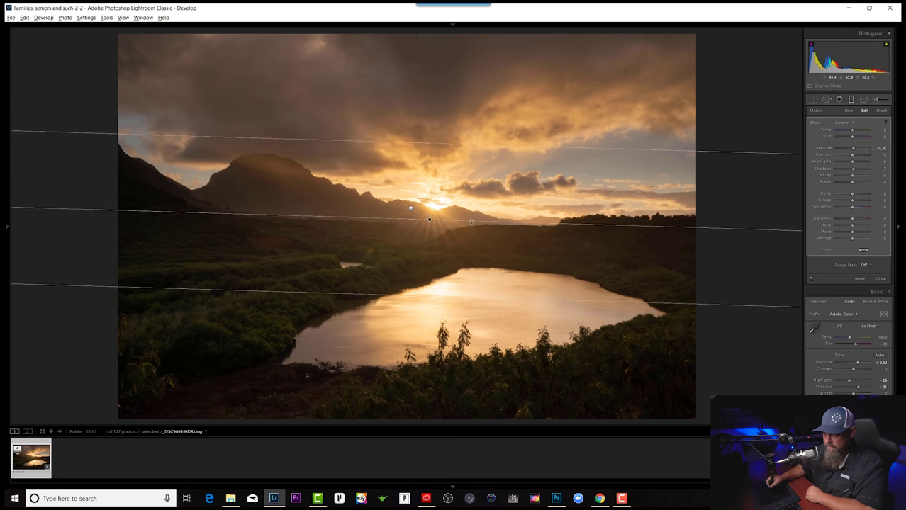
drag(477, 146, 491, 113)
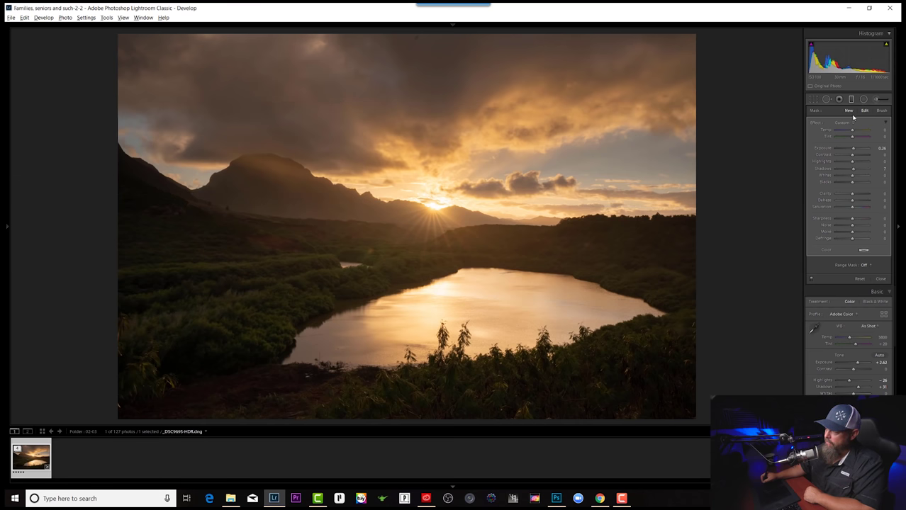
- Lay a new gradient upward over the lower foreground and raise its Exposure to +0.44
click(852, 115)
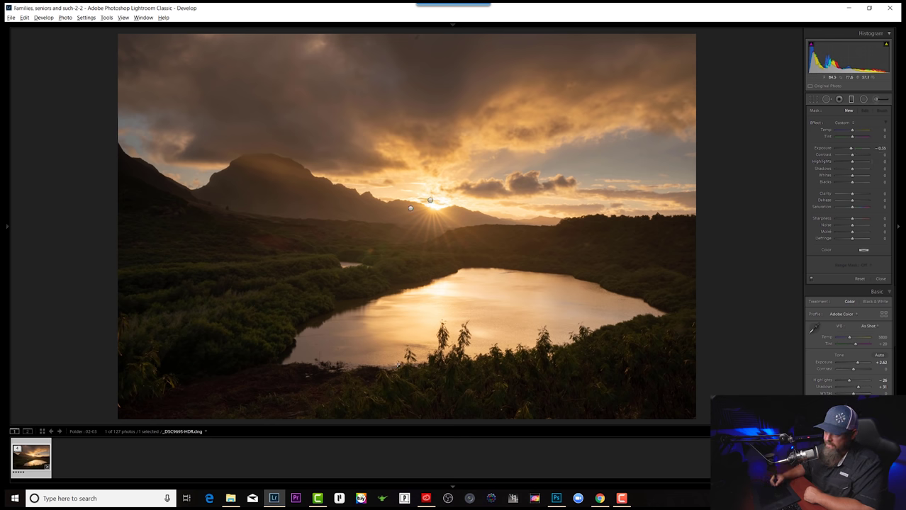
drag(404, 409, 406, 291)
drag(852, 148, 850, 148)
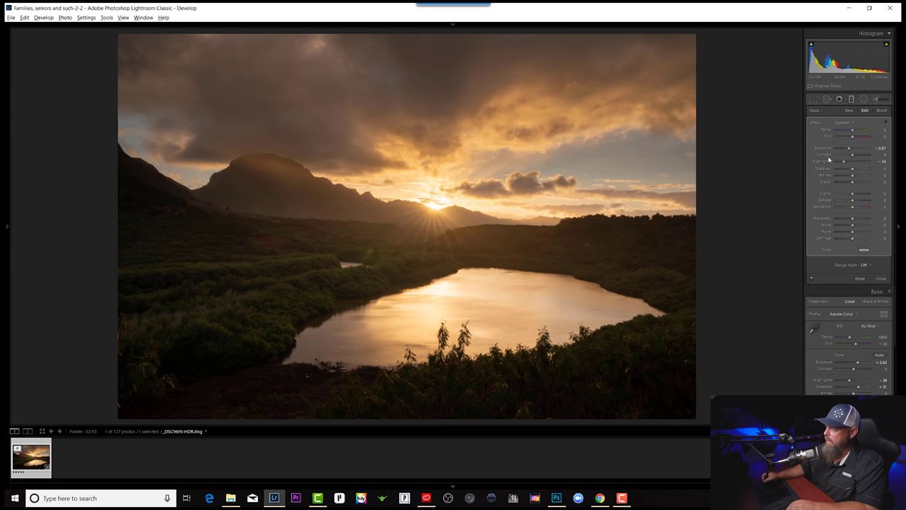
- Back in the Basic panel, keep Shadows at +31 and step Exposure up to +2.92
key(m)
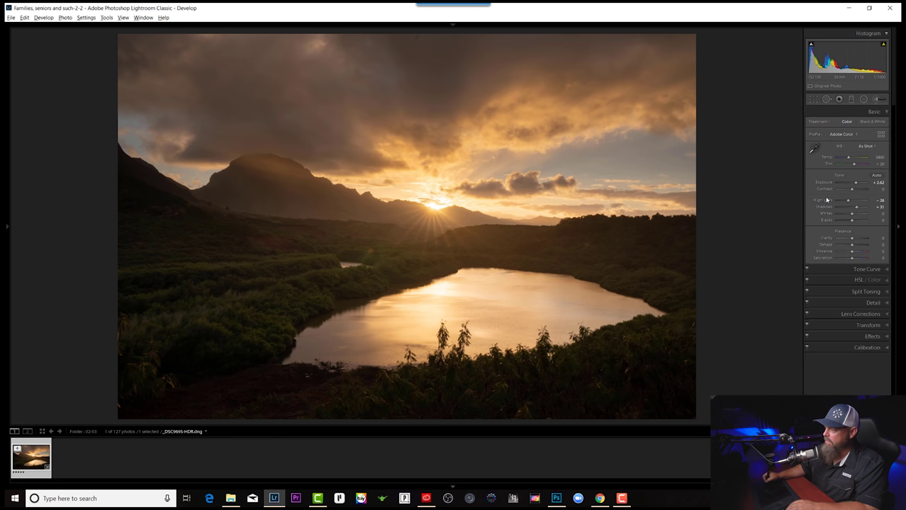
key(equal)
key(minus)
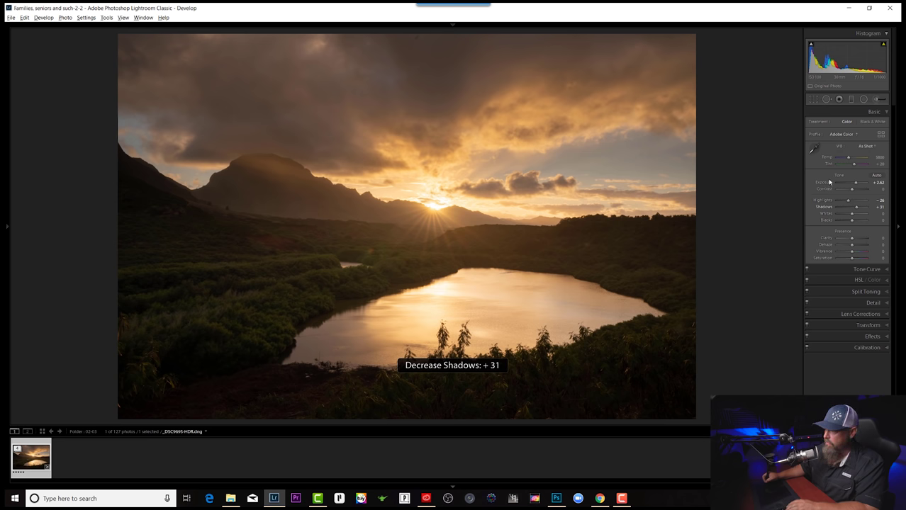
click(825, 183)
key(equal)
key(equal)
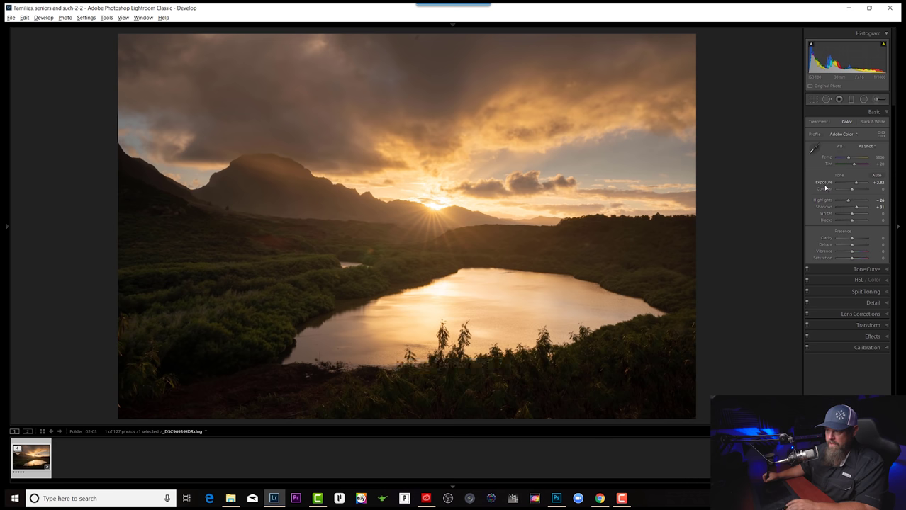
key(equal)
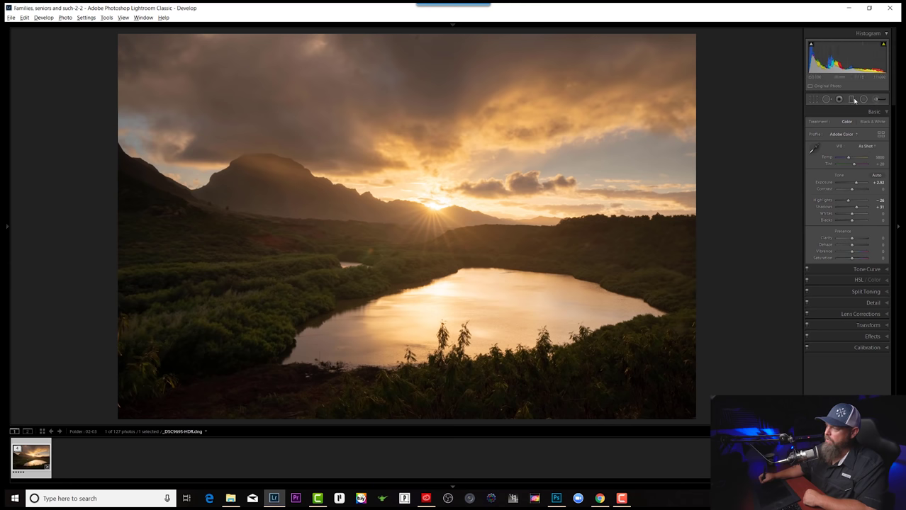
- Draw a gradient down from the top sky at Exposure -1.22, moved higher above the mountains
click(852, 100)
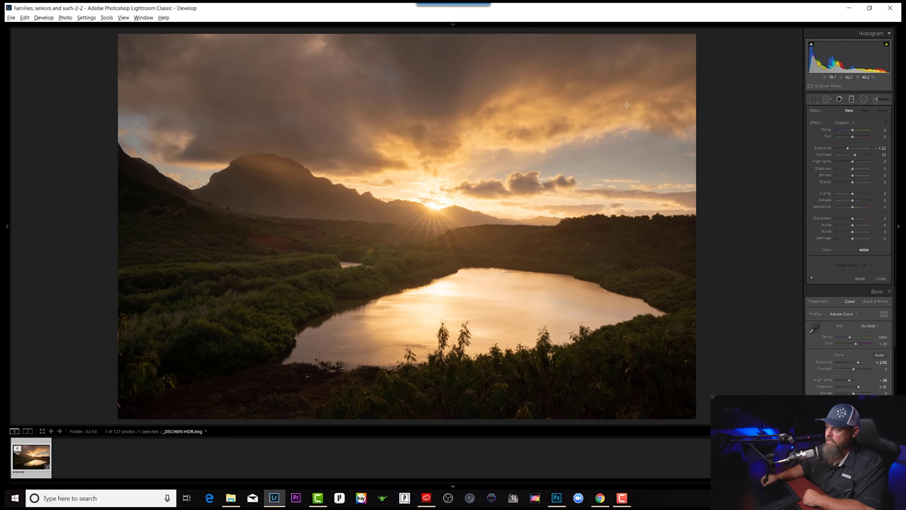
drag(419, 33, 415, 238)
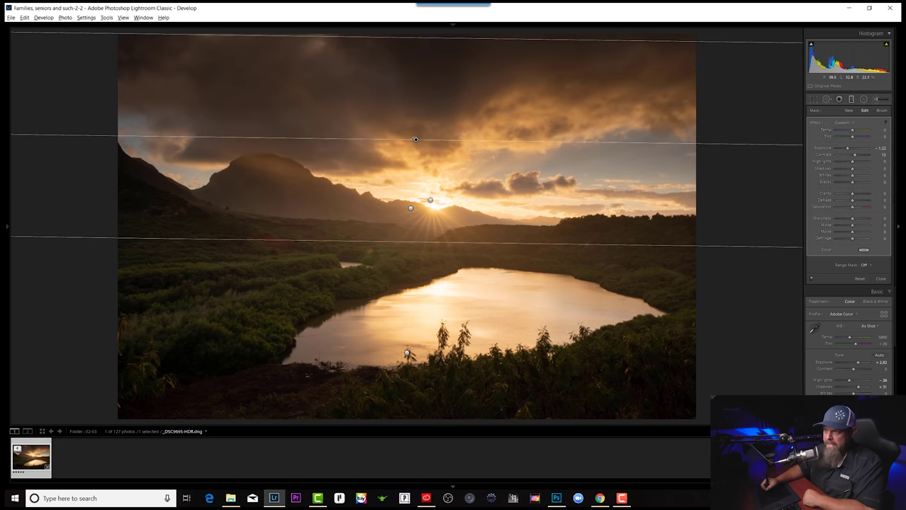
drag(416, 139, 436, 72)
click(852, 100)
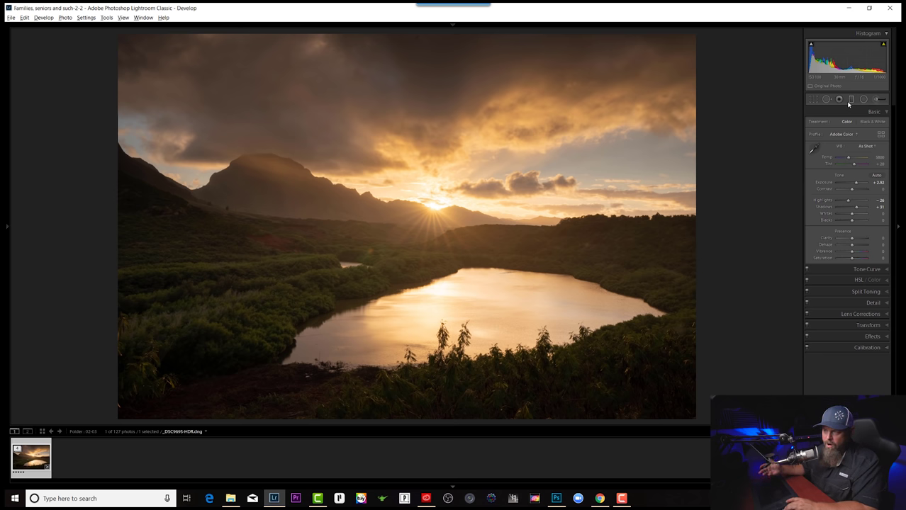
key(backslash)
key(backslash)
key(backslash)
key(backslash)
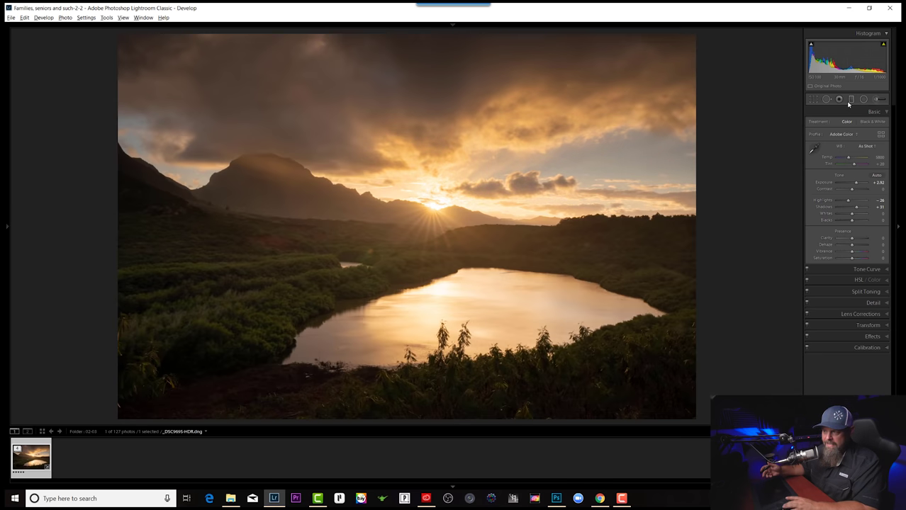
key(backslash)
key(backslash)
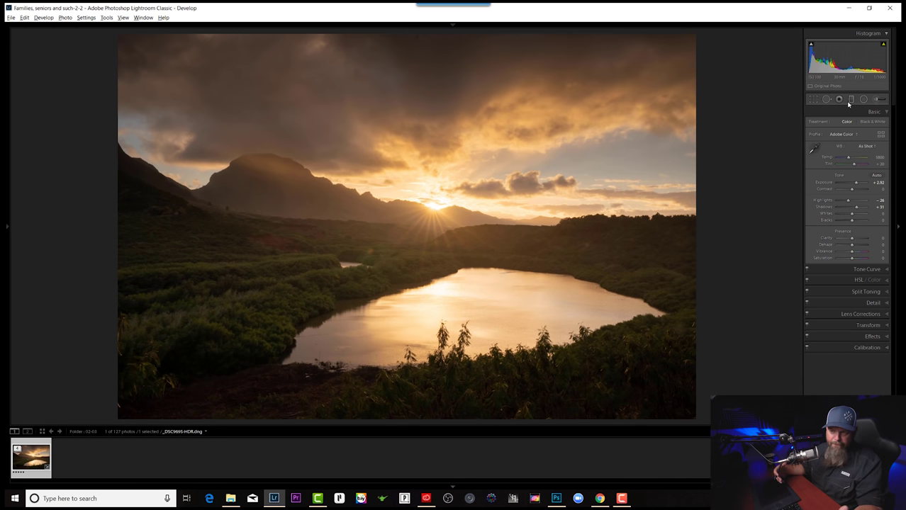
key(backslash)
key(backslash)
key(backslash)
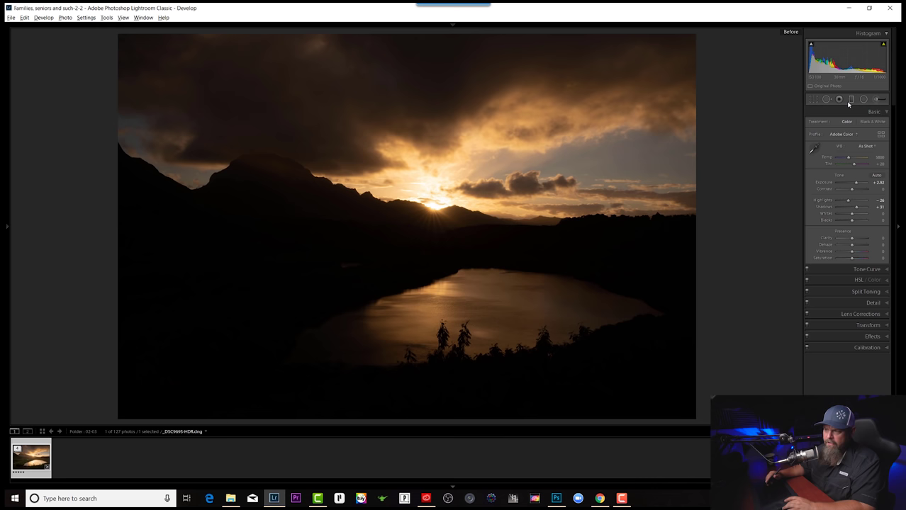
key(backslash)
key(backslash)
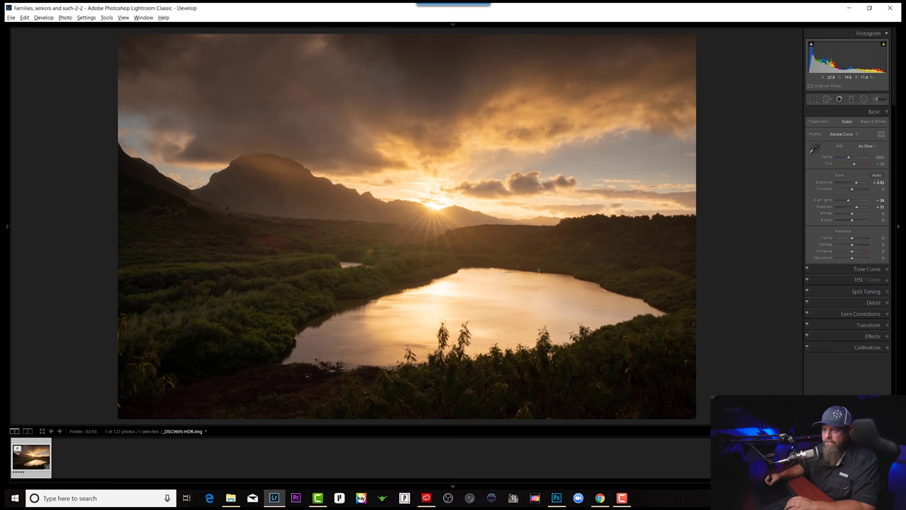
key(backslash)
key(backslash)
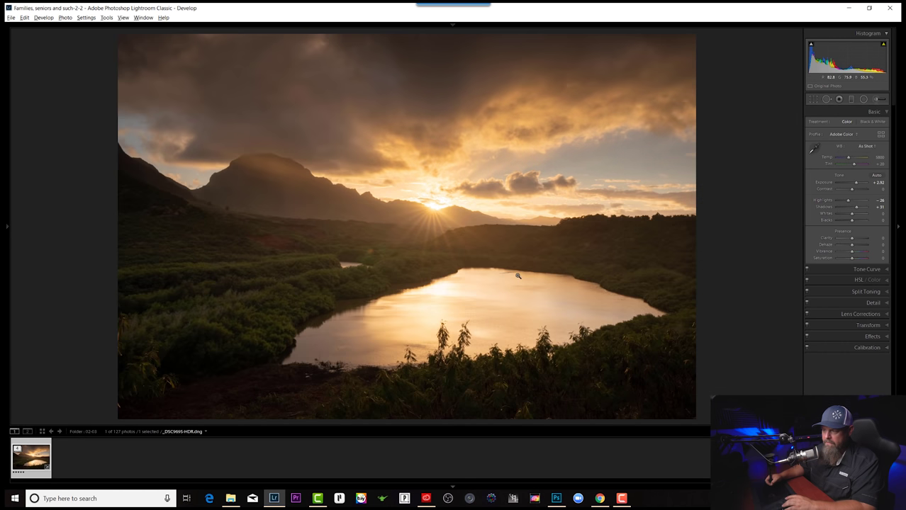
key(backslash)
key(backslash)
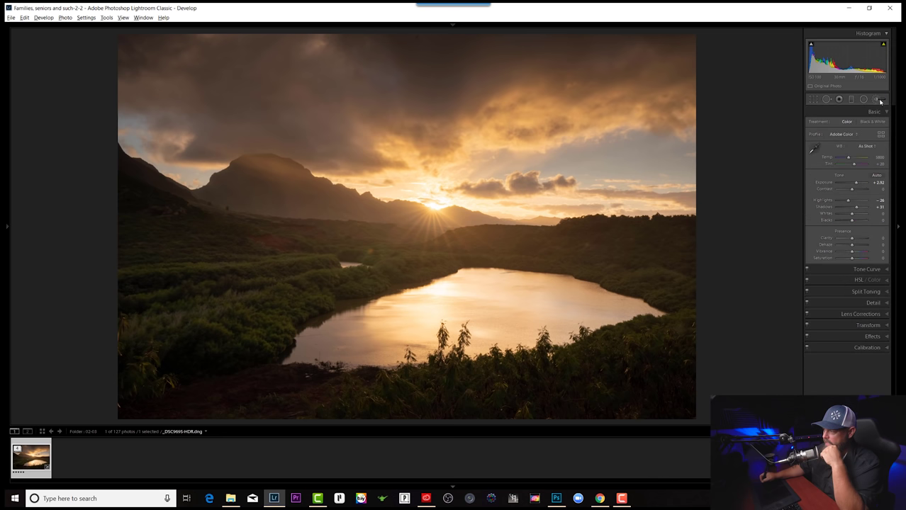
- Paint an adjustment brush over the lake water and lower its Highlights to about -83
click(880, 101)
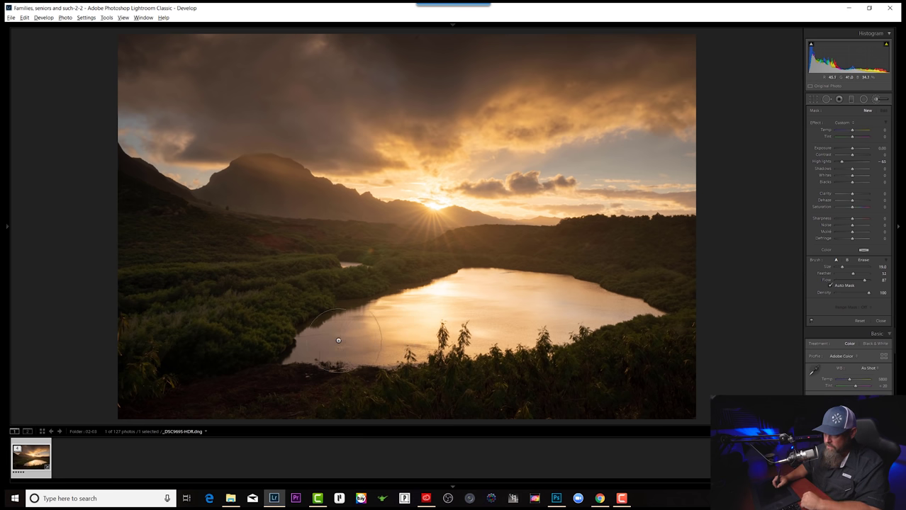
mouse_move(329, 345)
mouse_down()
mouse_move(497, 303)
mouse_move(515, 312)
mouse_move(412, 313)
mouse_move(558, 303)
mouse_move(615, 312)
mouse_move(494, 302)
mouse_move(345, 336)
mouse_move(516, 306)
mouse_move(364, 335)
mouse_move(438, 311)
mouse_move(561, 303)
mouse_move(552, 317)
mouse_move(387, 332)
mouse_move(436, 304)
mouse_move(569, 302)
mouse_move(438, 335)
mouse_move(324, 342)
mouse_move(484, 290)
mouse_move(571, 299)
mouse_move(598, 322)
mouse_move(619, 316)
mouse_move(607, 306)
mouse_move(486, 297)
mouse_move(457, 305)
mouse_up()
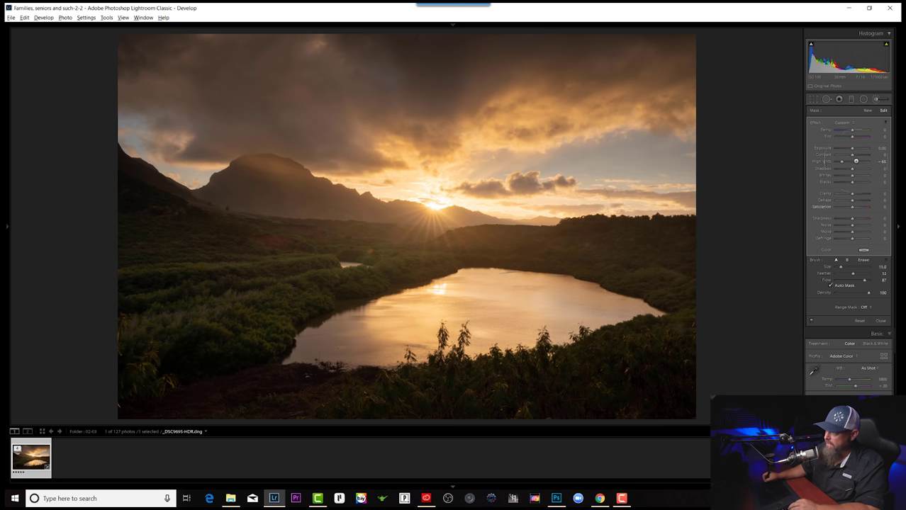
drag(840, 160, 838, 161)
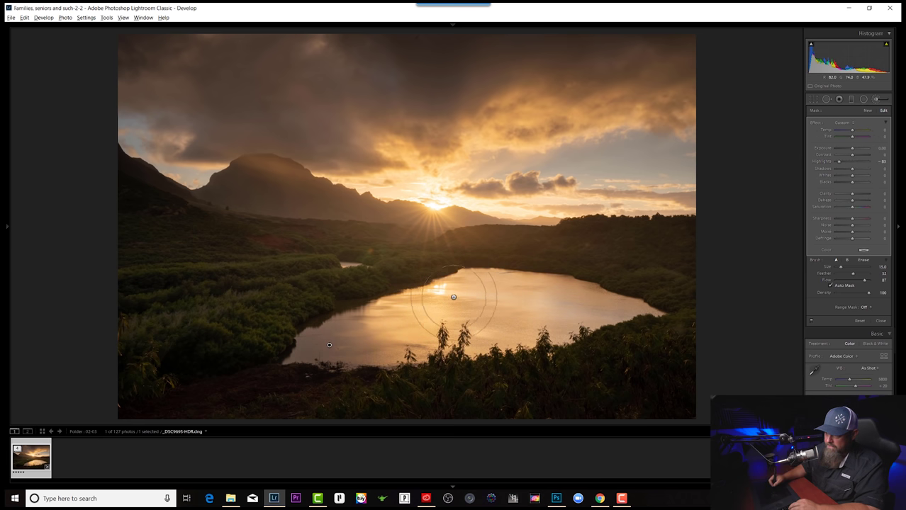
key(bracketleft)
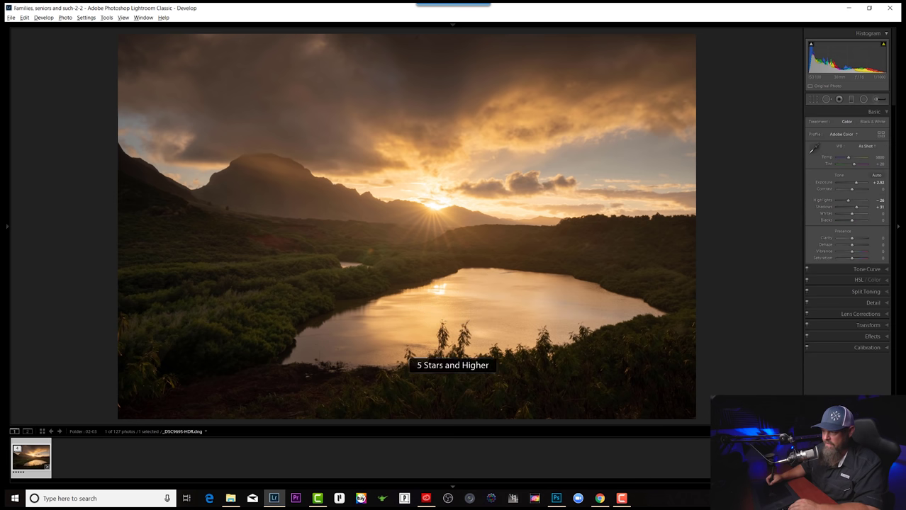
key(k)
key(ctrl+alt+5)
- Hide the bottom filmstrip so the photo fills more of the screen
click(456, 487)
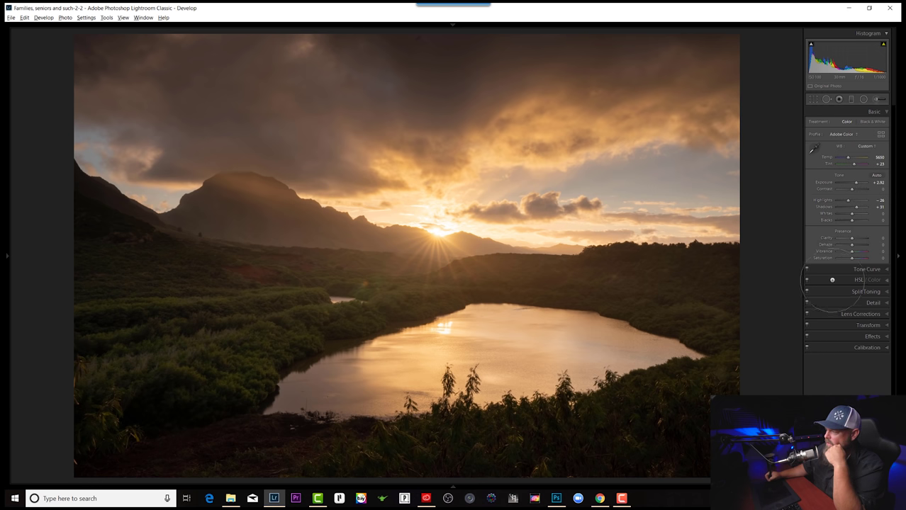
- Shift the Yellows hue to -24 in the HSL/Color panel's Hue tab
click(840, 279)
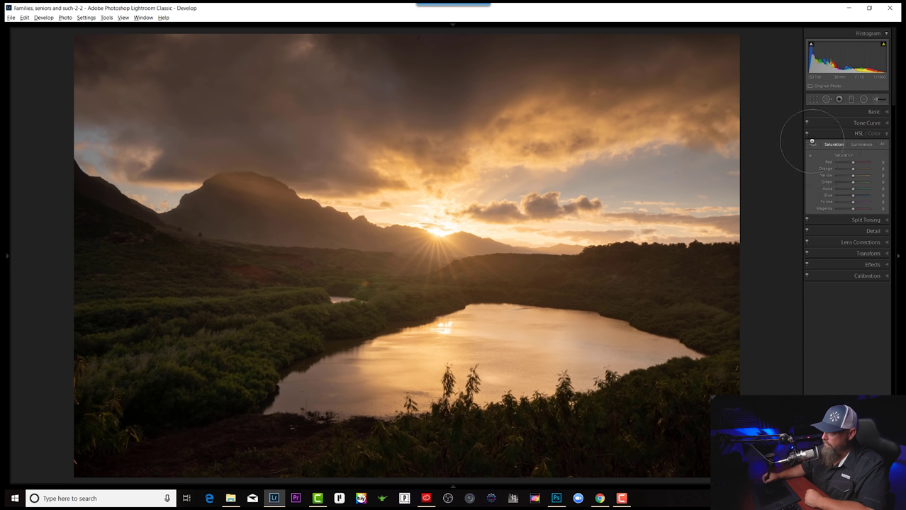
click(812, 144)
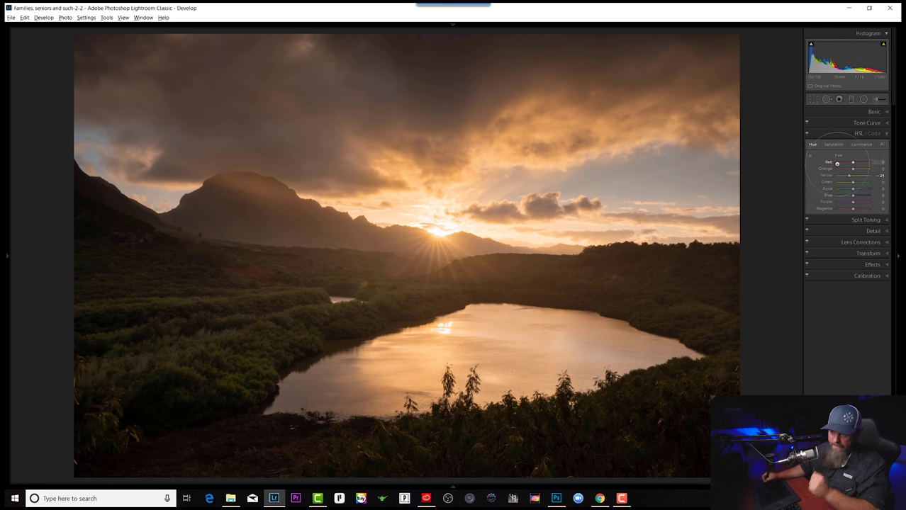
click(835, 112)
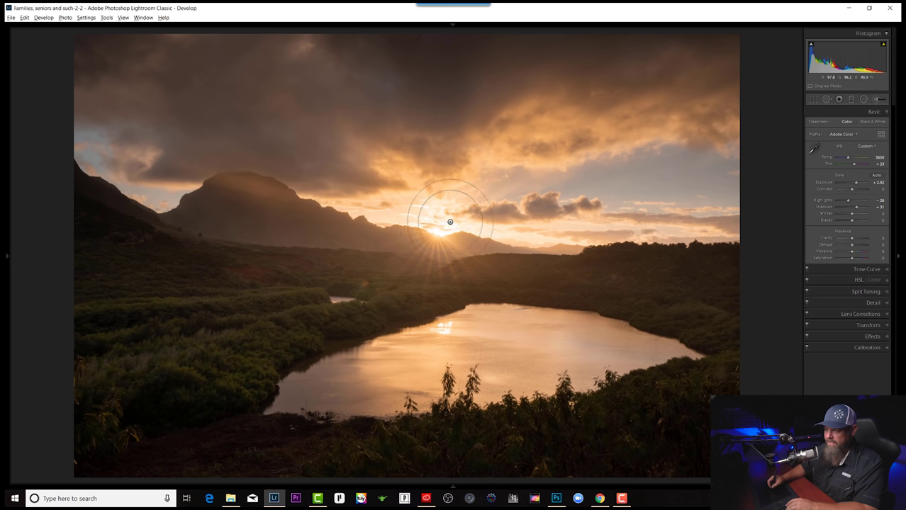
key(z)
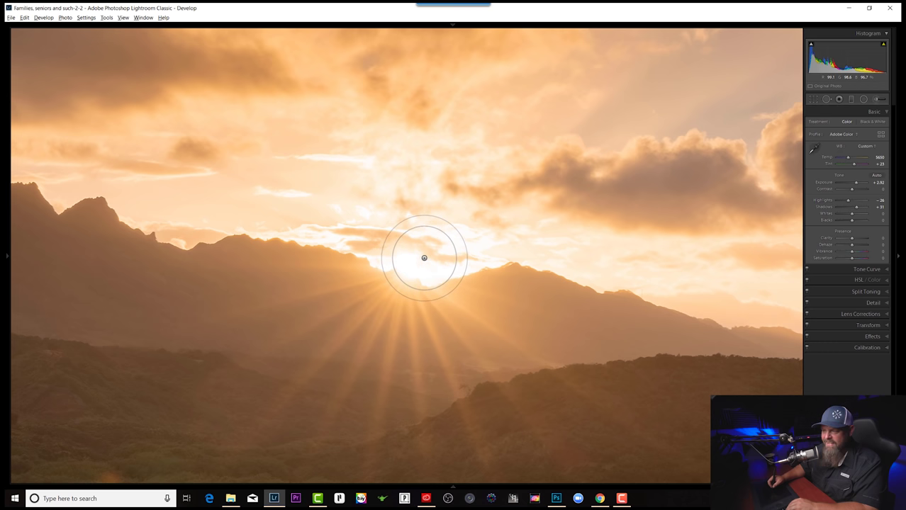
key(z)
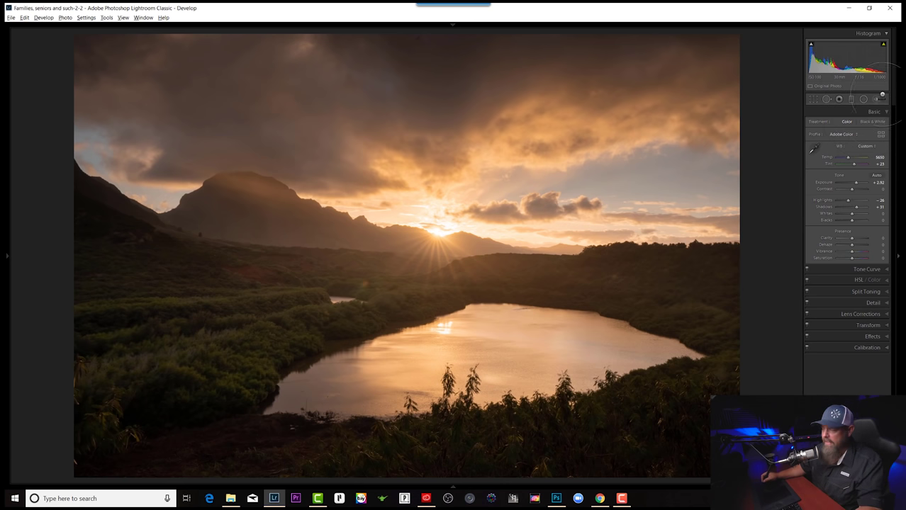
- Start an inverted radial filter with Temp 33, Exposure 0.87, Dehaze -50 and Feather 100
click(865, 100)
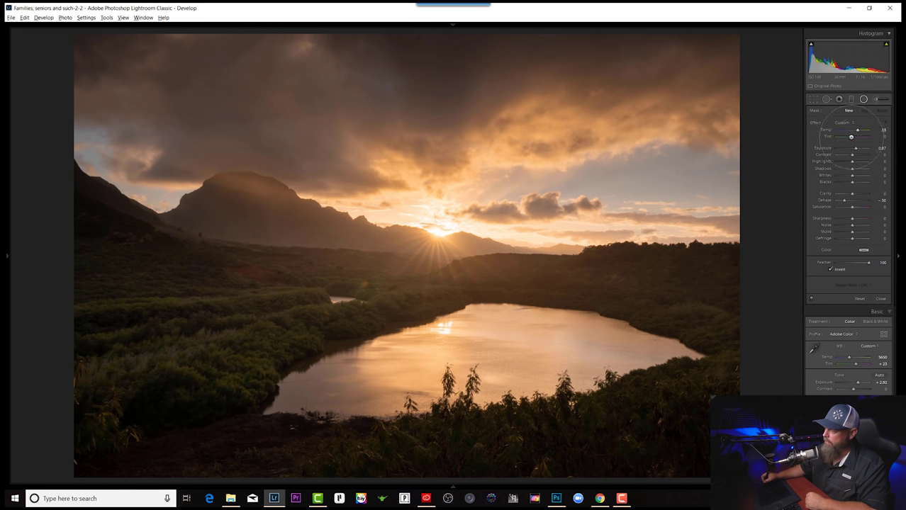
- Reposition and widen the sun radial glow, lowering its exposure and easing Dehaze to -37
drag(441, 228, 474, 253)
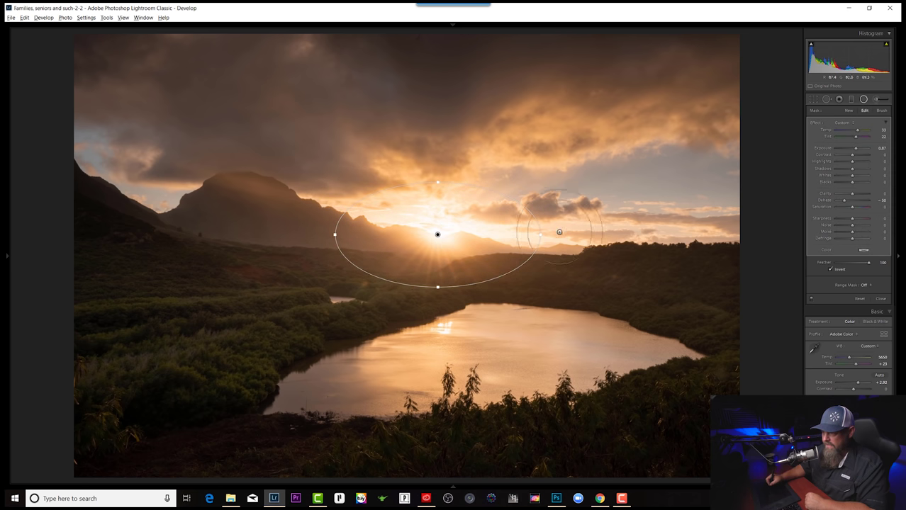
drag(475, 234, 477, 231)
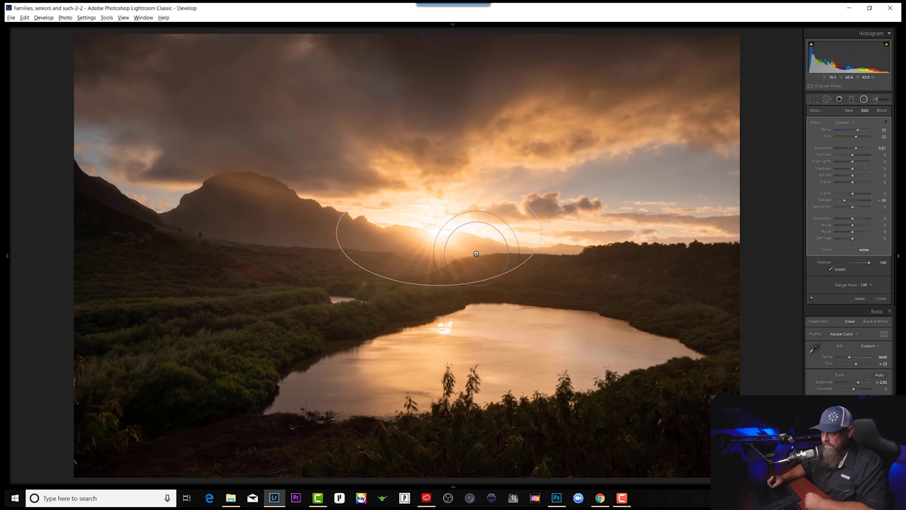
drag(854, 147, 850, 148)
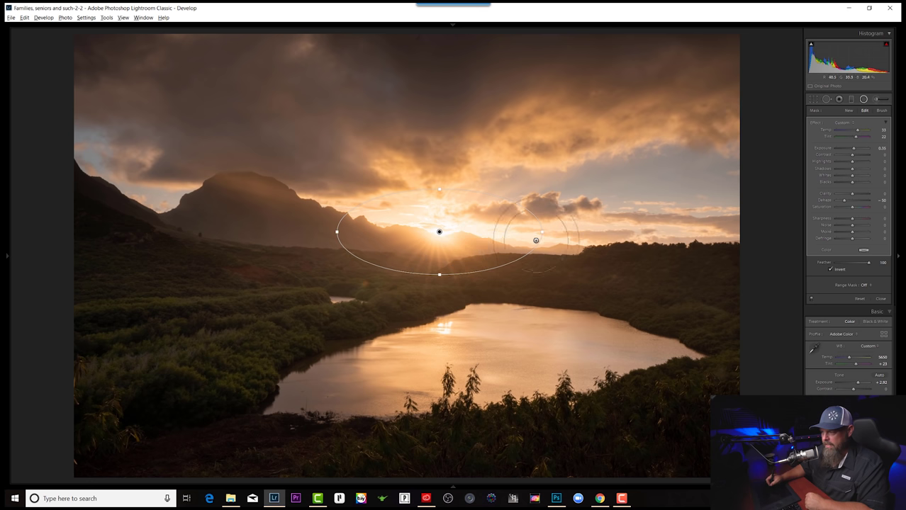
drag(495, 239, 488, 241)
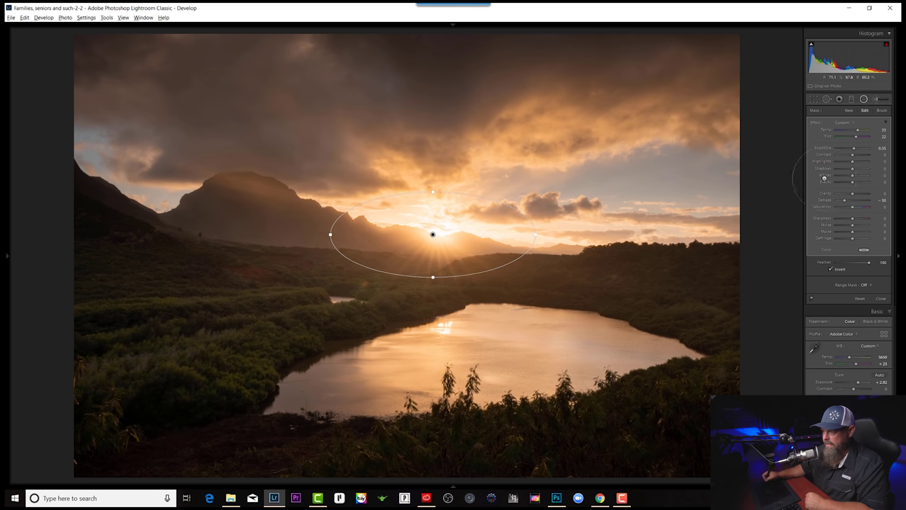
drag(843, 200, 848, 200)
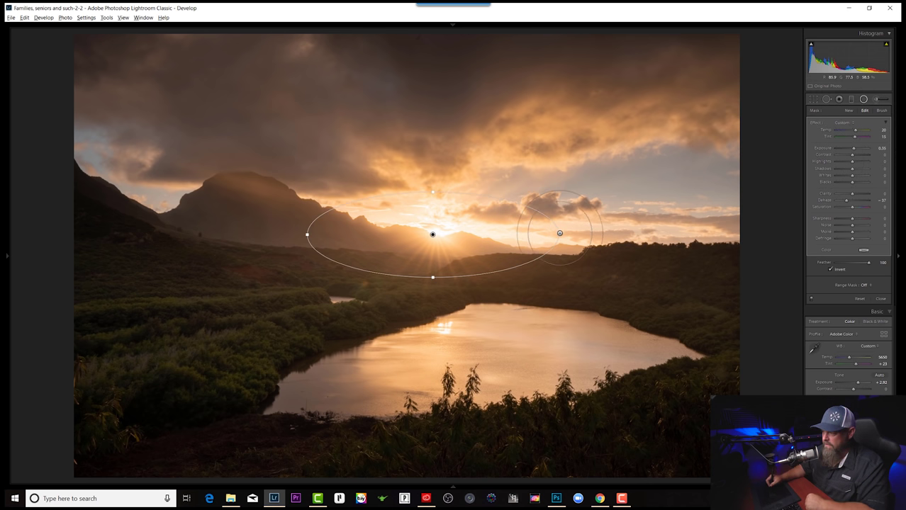
drag(560, 233, 632, 226)
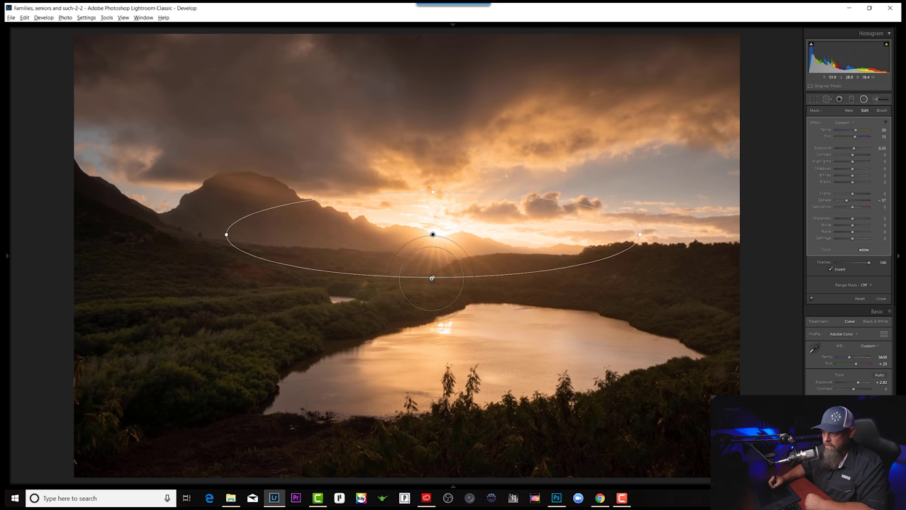
mouse_move(430, 278)
mouse_down()
mouse_move(431, 296)
mouse_move(433, 280)
mouse_up()
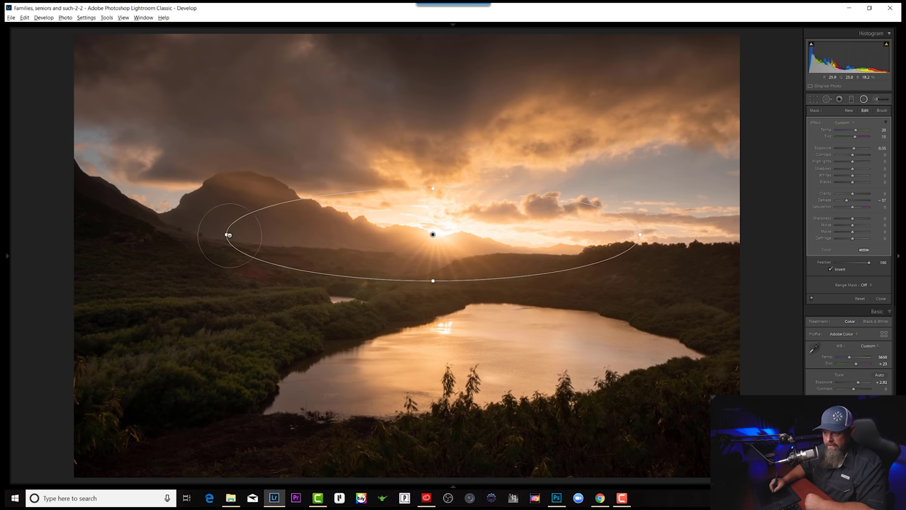
drag(224, 234, 204, 235)
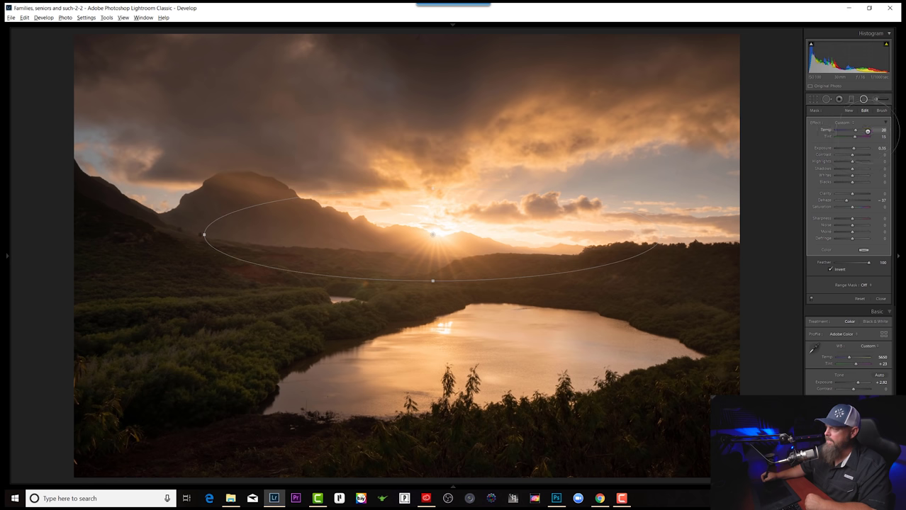
- Draw a second radial glow around the sun and toggle it on and off to compare
click(849, 111)
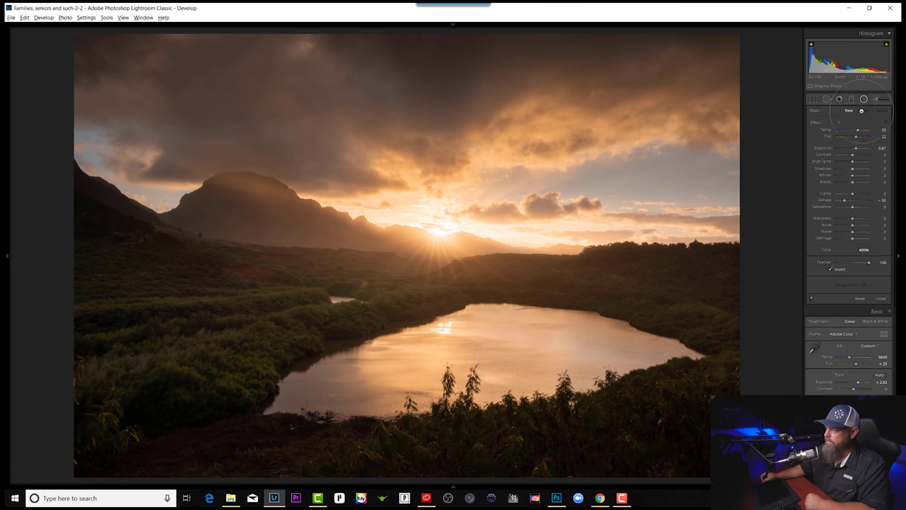
drag(431, 226, 459, 233)
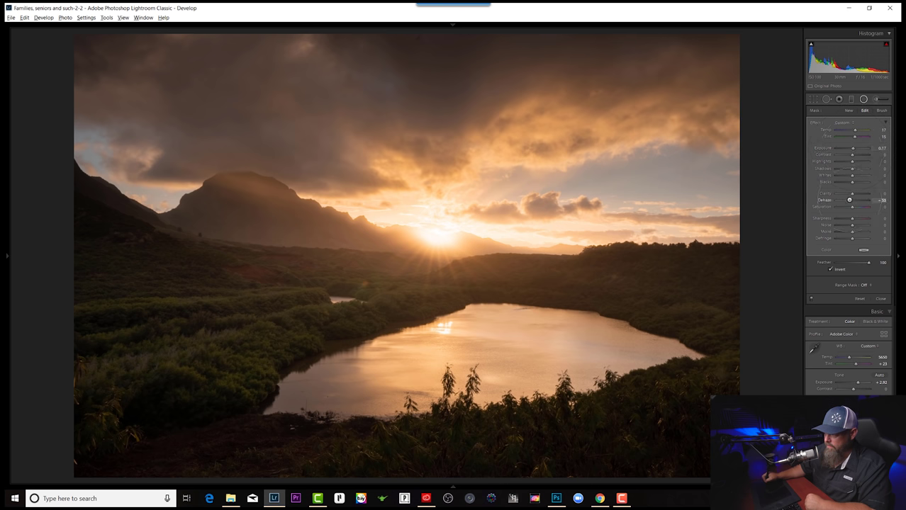
click(864, 99)
click(864, 99)
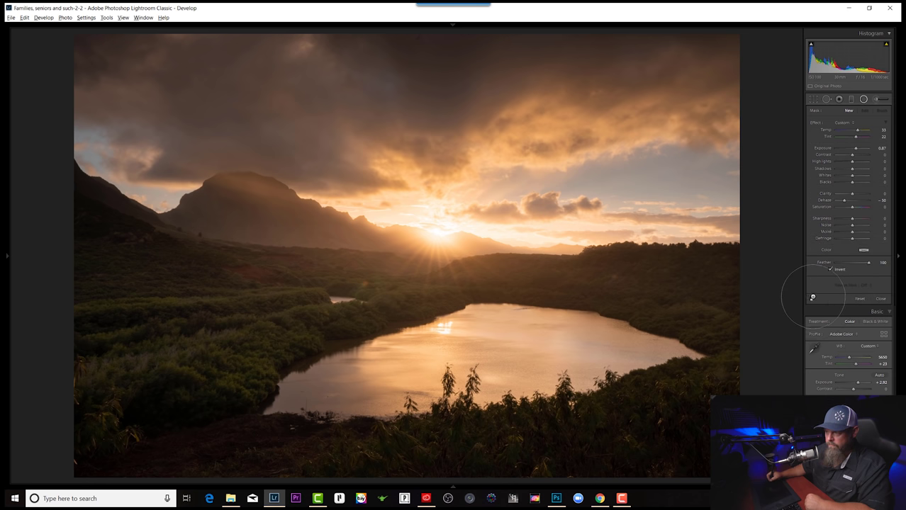
click(812, 298)
click(810, 298)
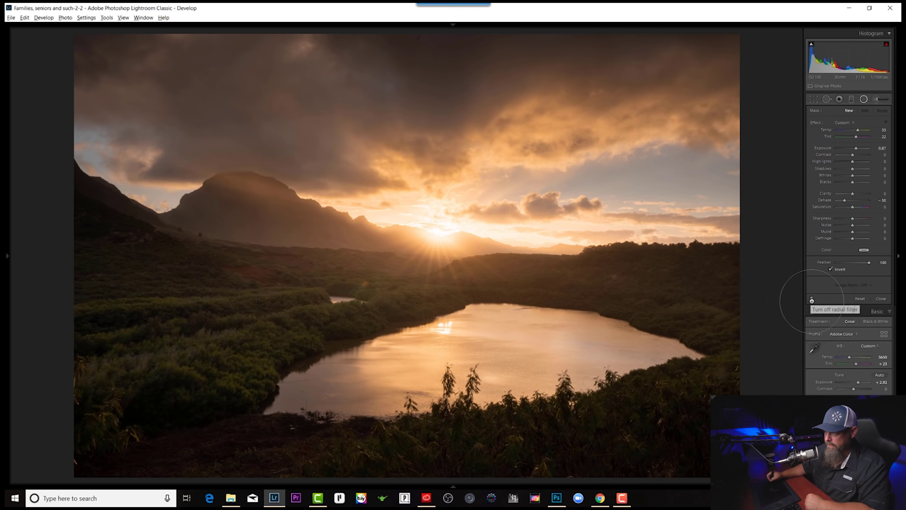
click(811, 299)
click(811, 299)
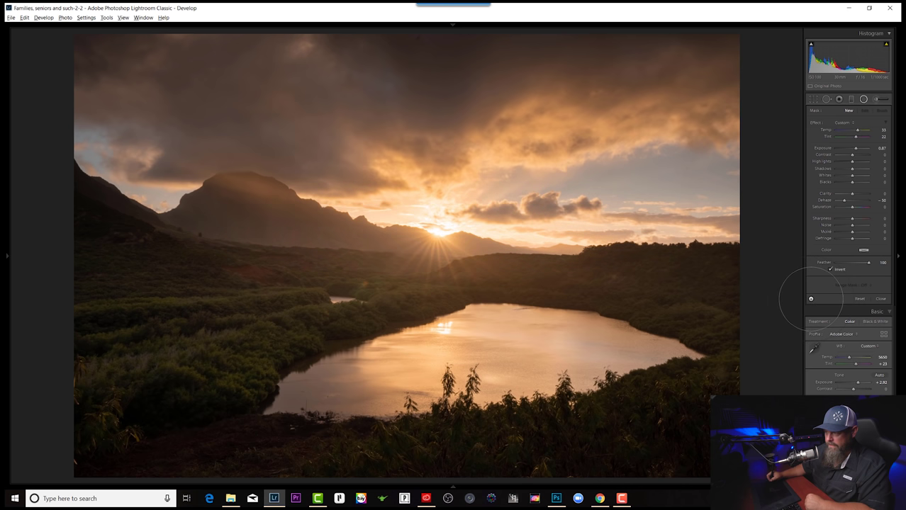
click(811, 299)
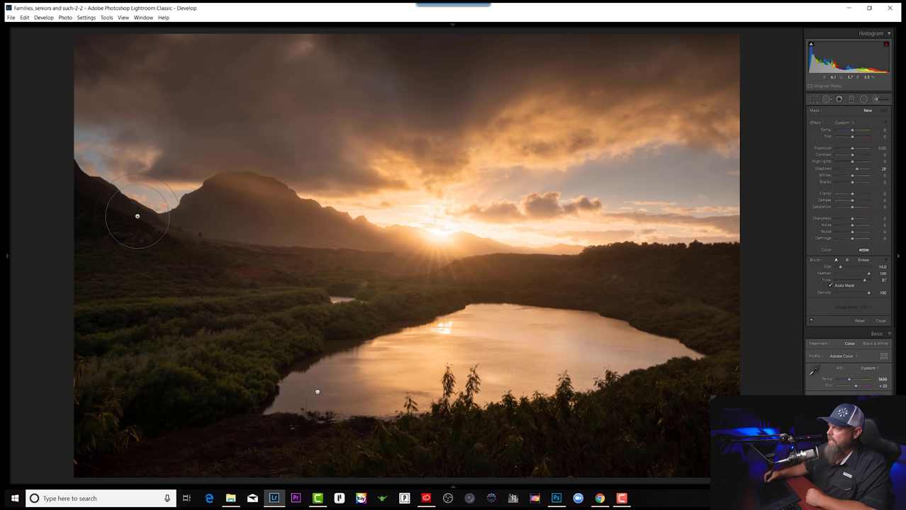
- Close the Shadows +28 adjustment brush on the left hillside, returning to the Basic panel
click(883, 97)
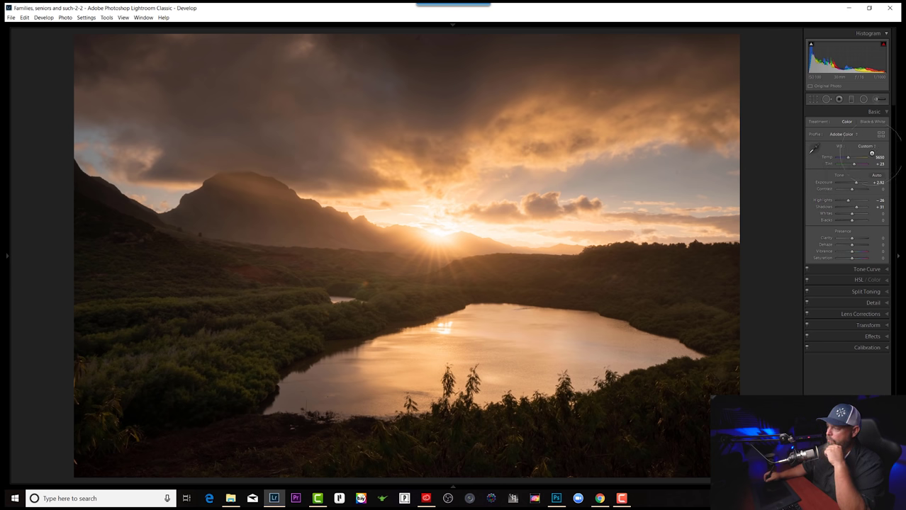
- Set Detail sharpening to Amount 41 and Detail 100
click(838, 279)
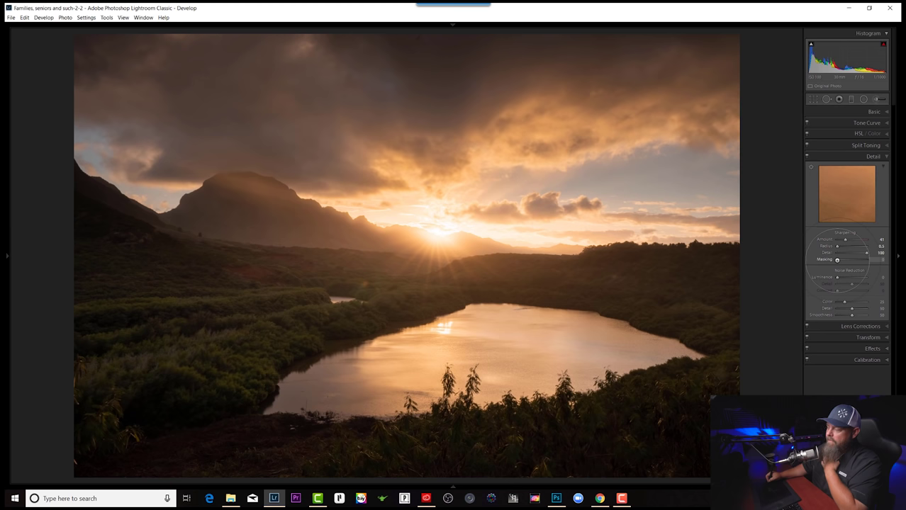
drag(837, 260, 836, 262)
- Preview the edge mask with Alt and set sharpening Masking to 25 and Amount to 61
key(alt)
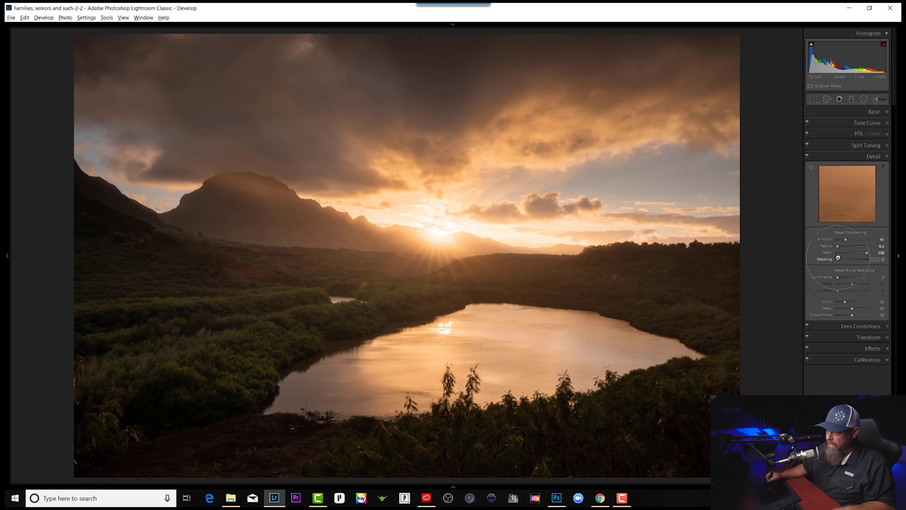
alt+click(837, 258)
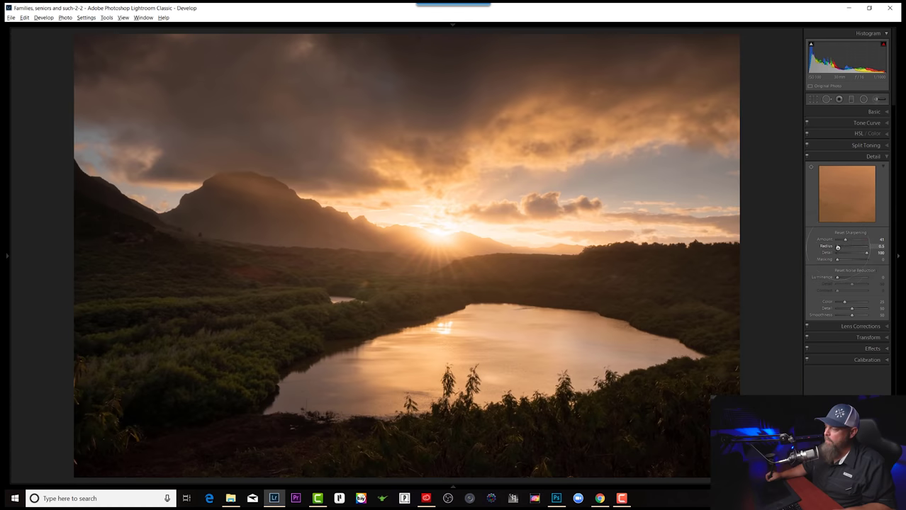
alt+click(837, 259)
drag(837, 259, 846, 260)
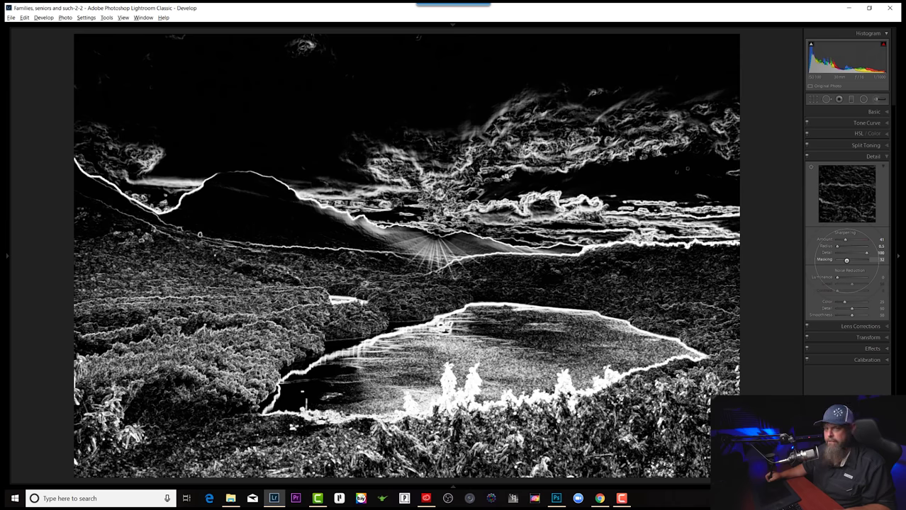
drag(846, 260, 842, 260)
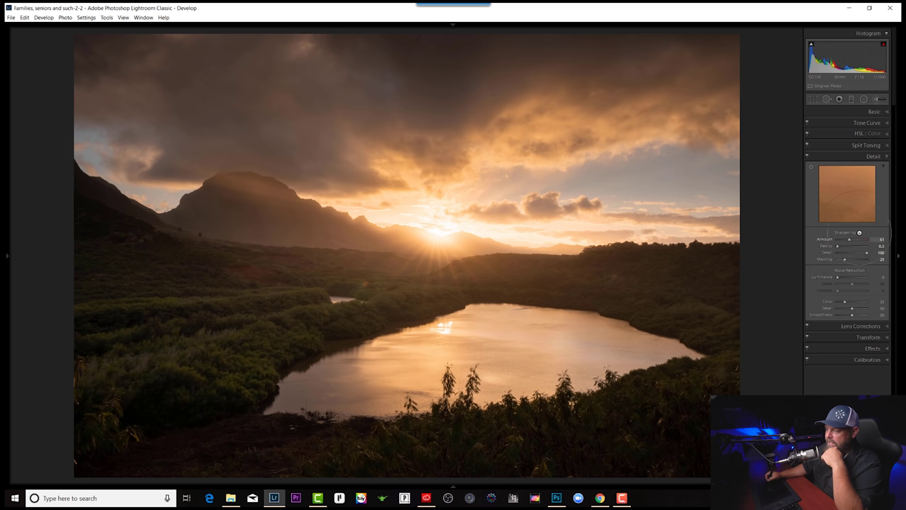
- Remove chromatic aberration in Lens Corrections and lower global Saturation to -26
click(860, 326)
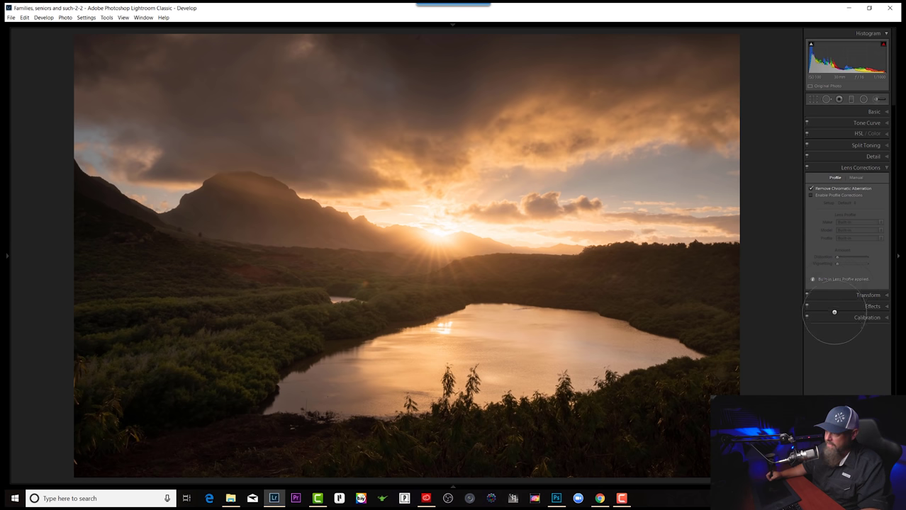
click(830, 318)
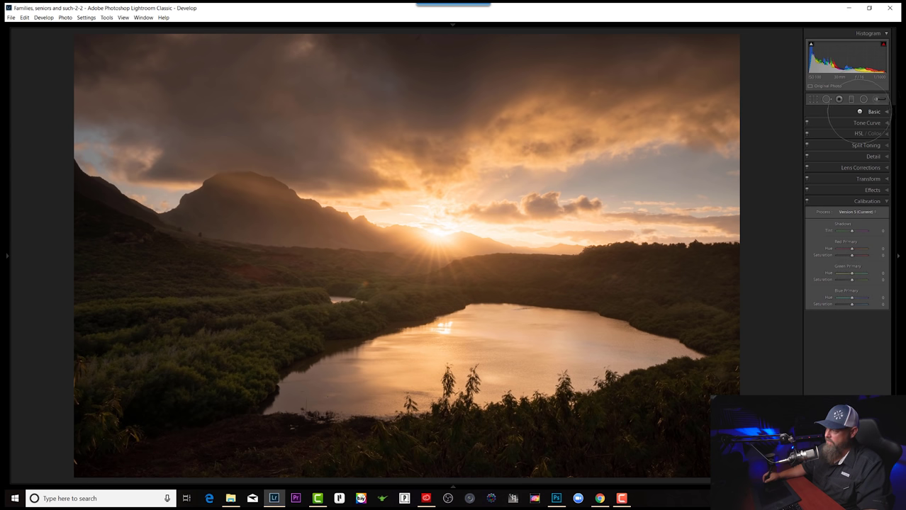
click(865, 111)
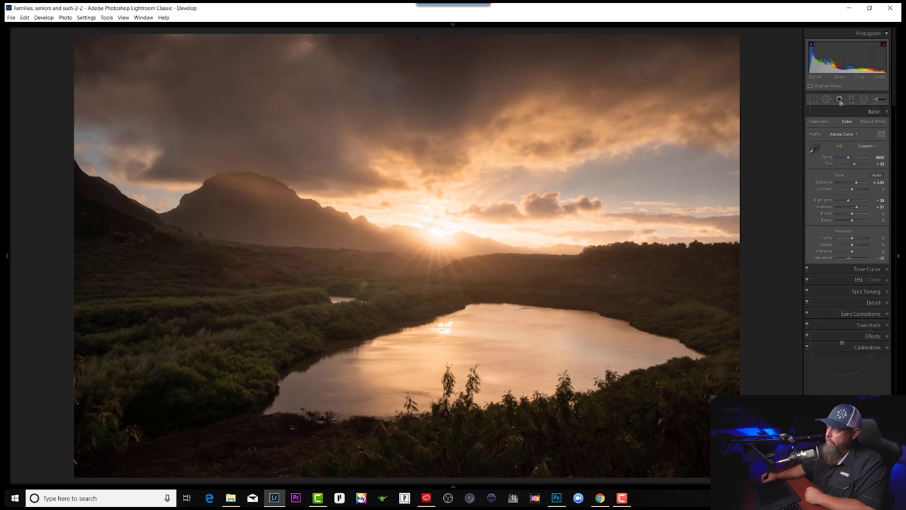
click(825, 98)
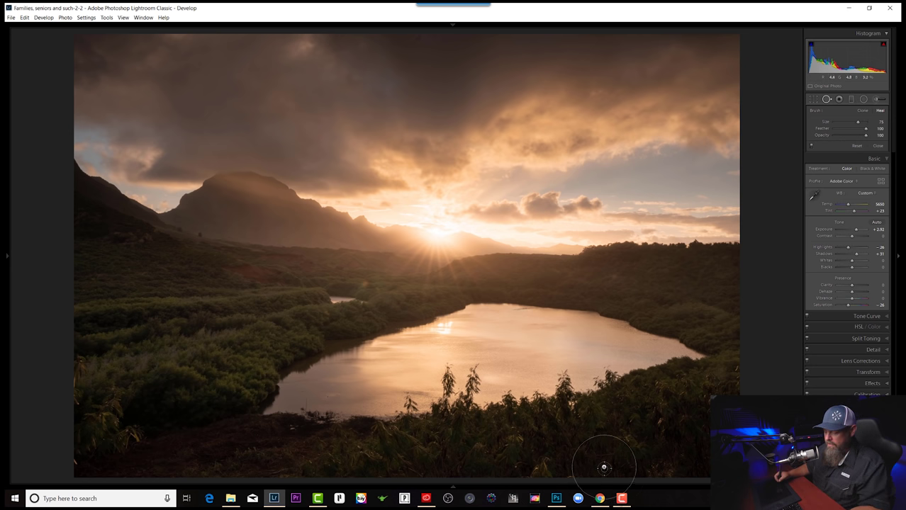
- Find the dust spot in the upper sky with Visualize Spots and heal it
key(t)
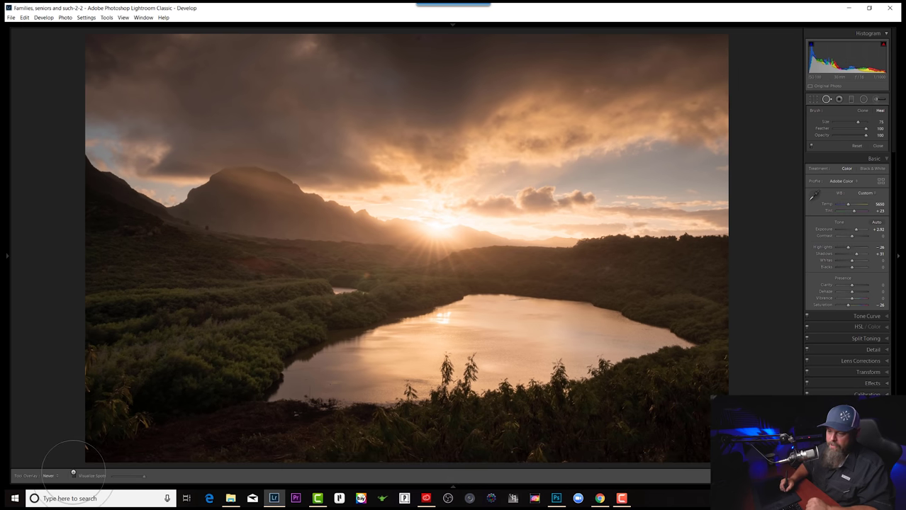
click(75, 476)
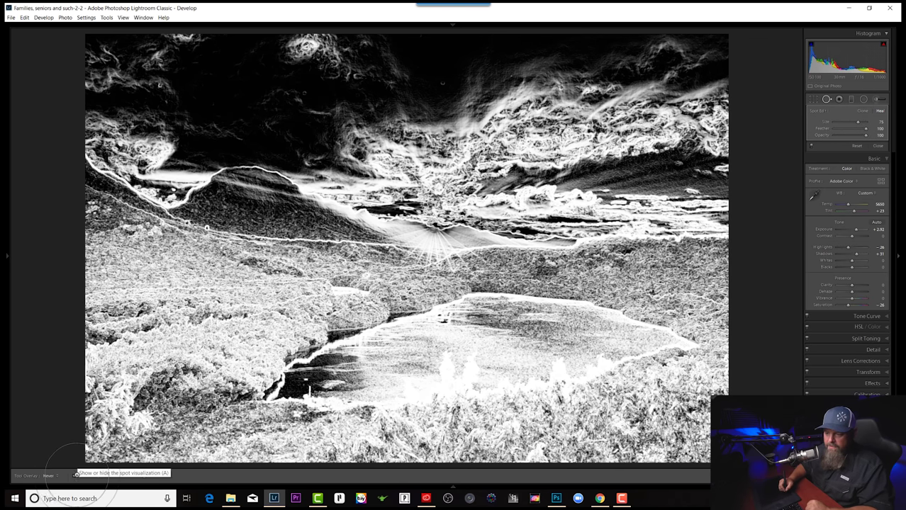
drag(141, 478, 143, 477)
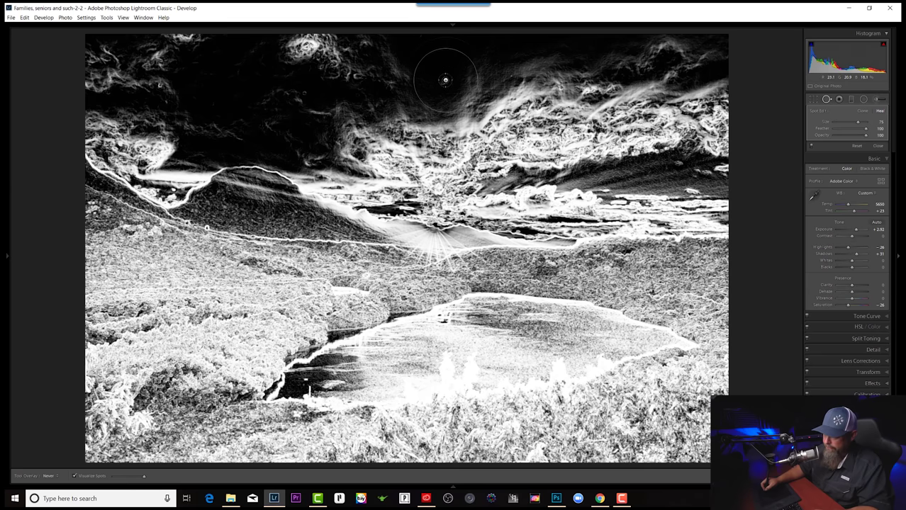
click(441, 81)
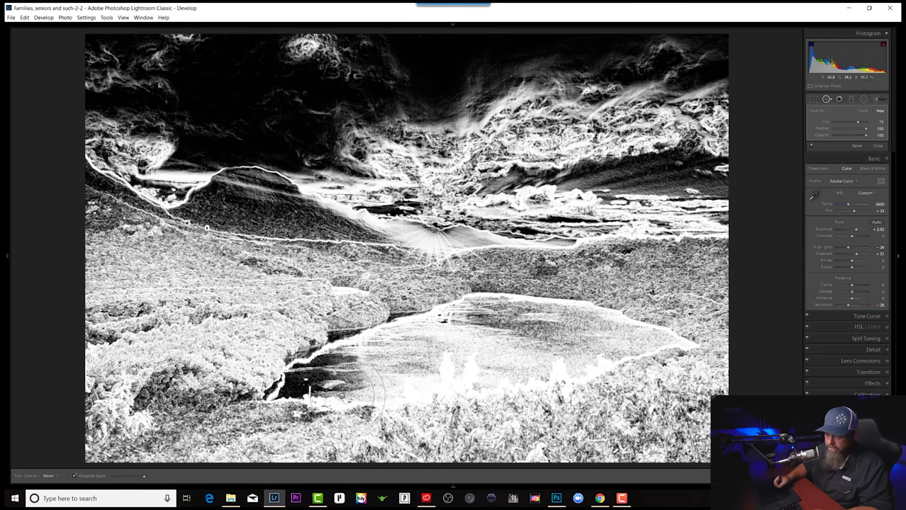
key(a)
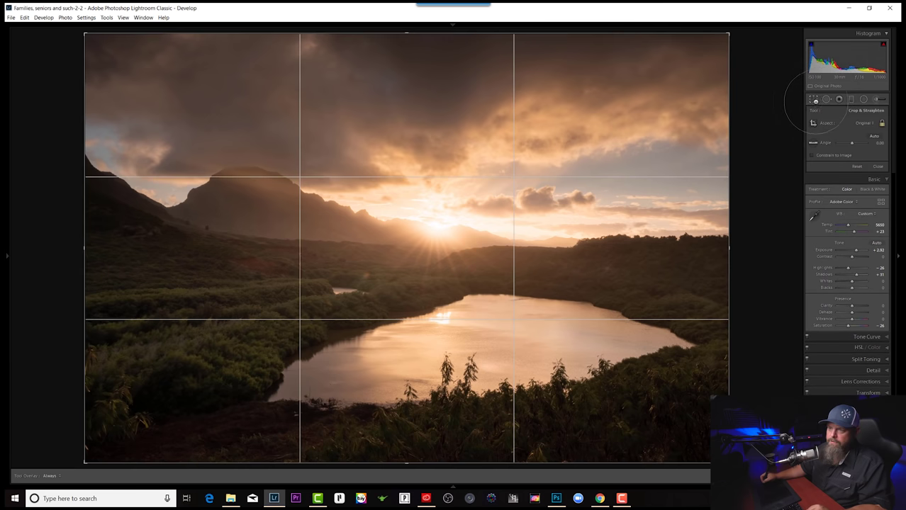
- Trim the crop inward at the sides and top with aspect locked, then apply it
drag(86, 247, 88, 247)
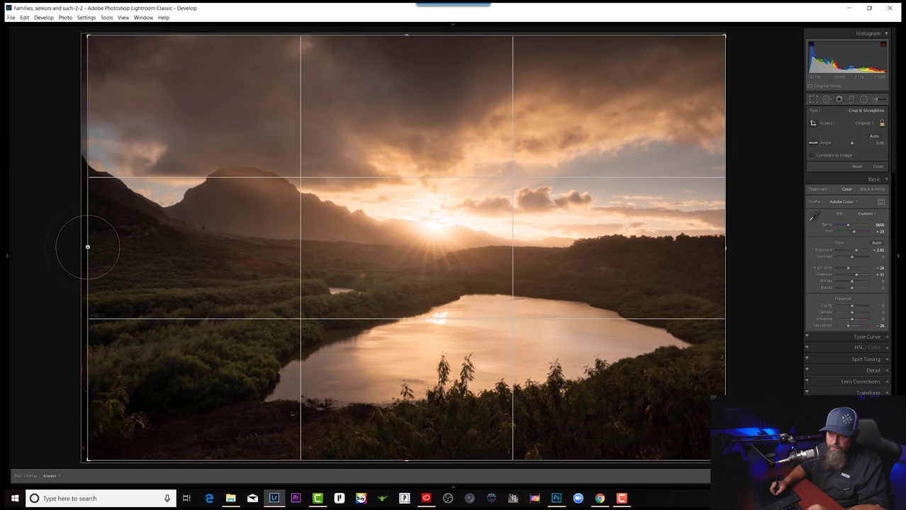
drag(411, 37, 429, 40)
key(Return)
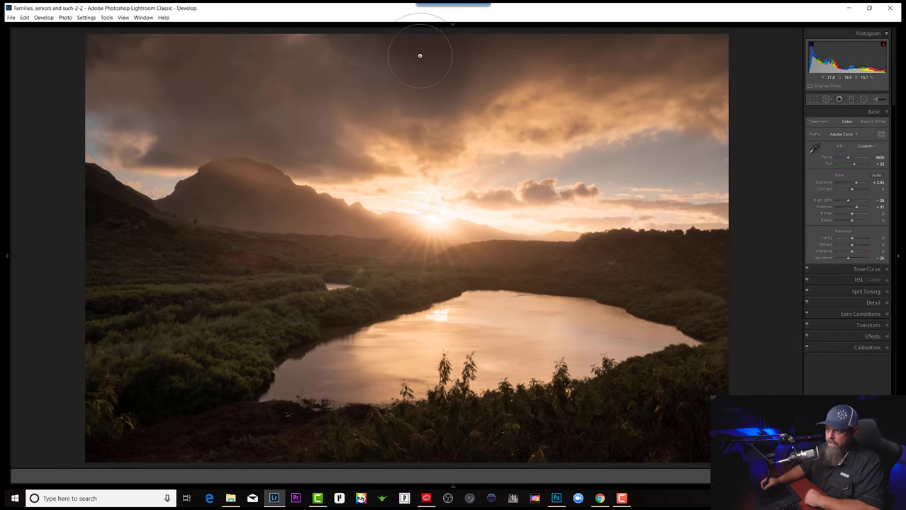